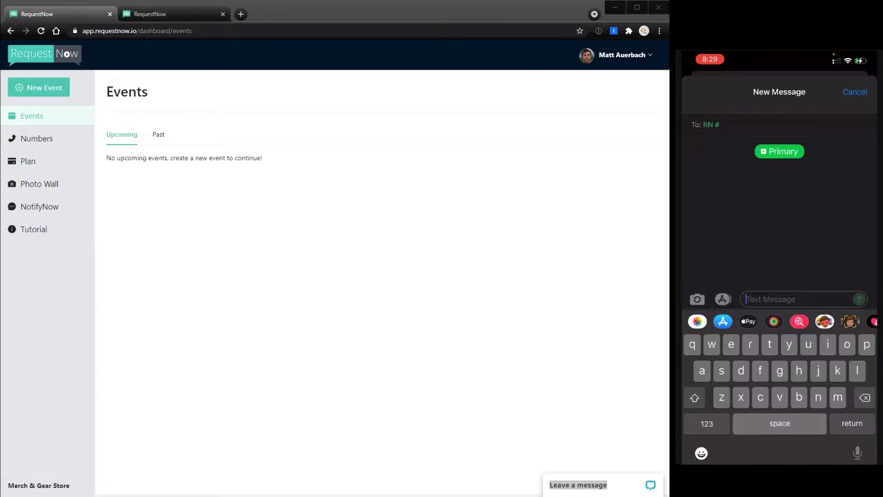
Start a new event named "Tutorial Event" with the event date 05/21/2021
left_click(313, 17)
left_click(358, 17)
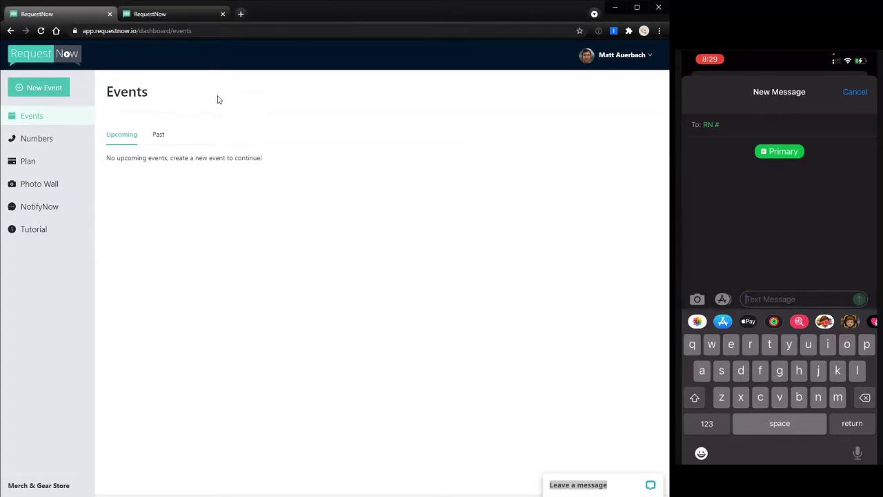
left_click(58, 94)
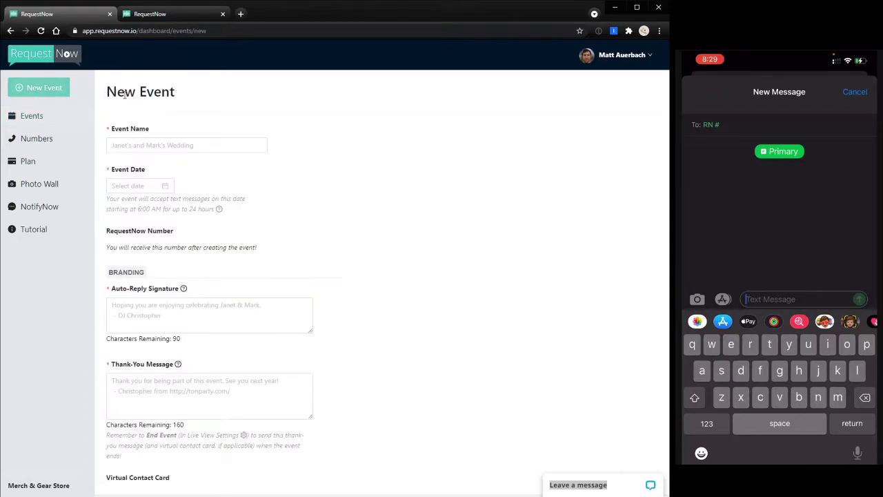
left_click(176, 147)
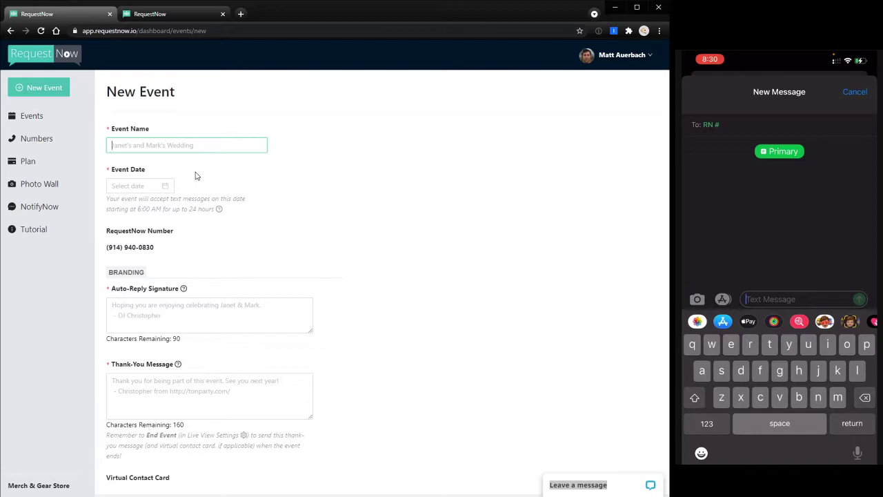
type("Tutorial Event")
left_click(167, 187)
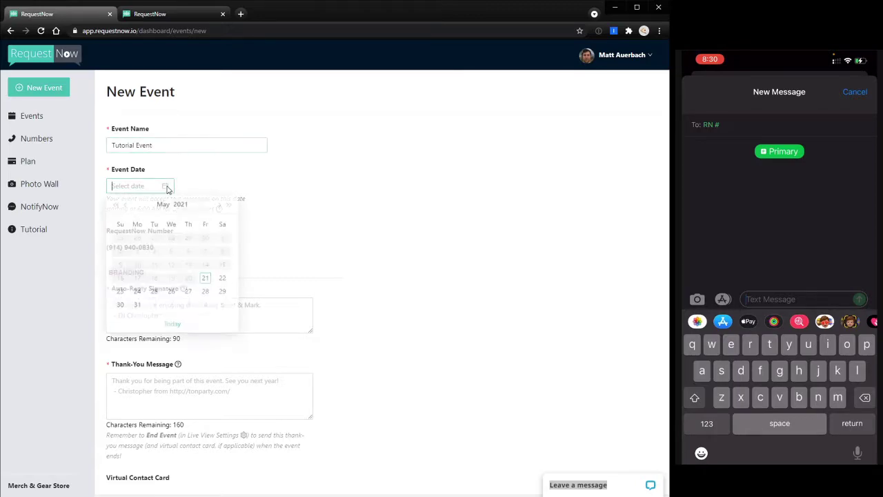
left_click(205, 278)
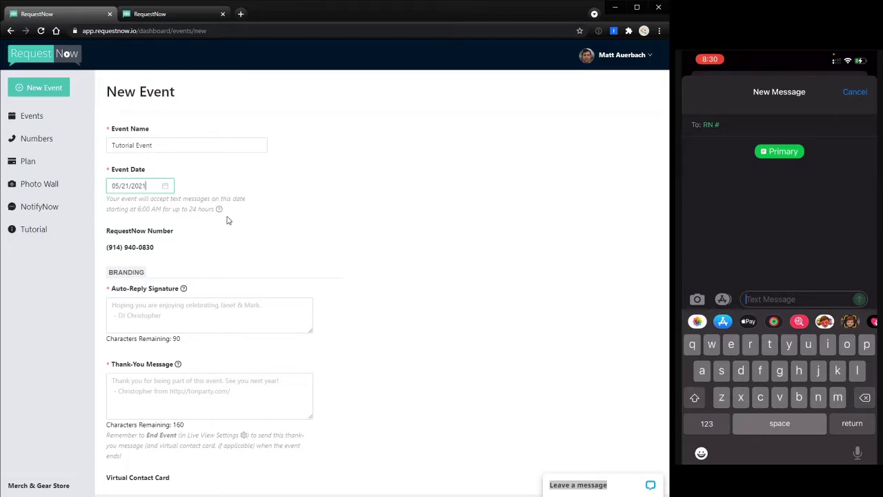
left_click(172, 298)
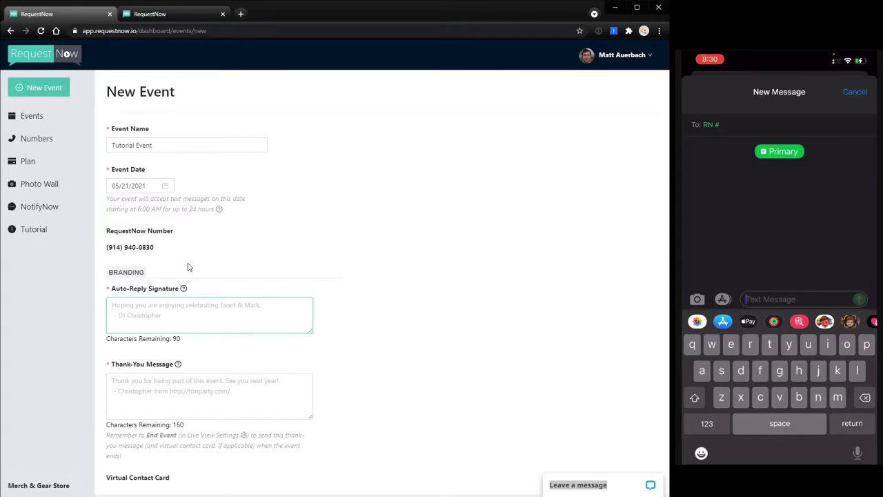
type("Thank")
key("BackSpace")
key("BackSpace")
key("BackSpace")
key("BackSpace")
key("BackSpace")
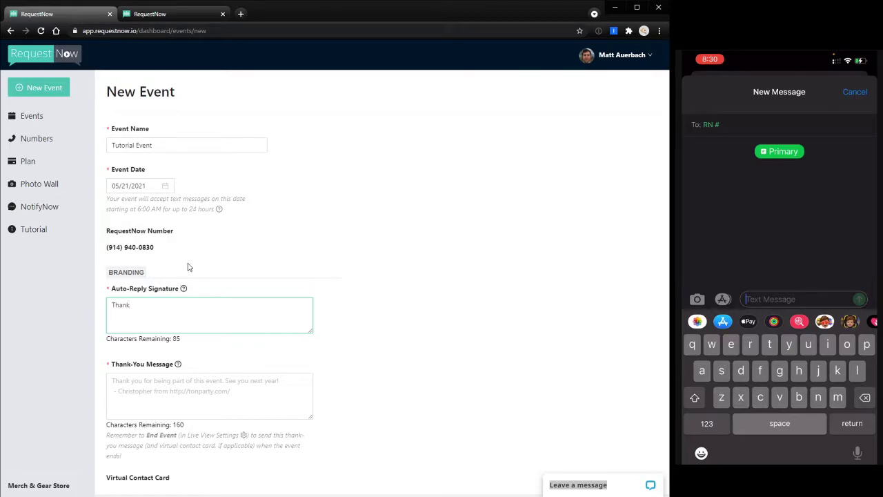
type("Hope you are enjoying the tutorial. ")
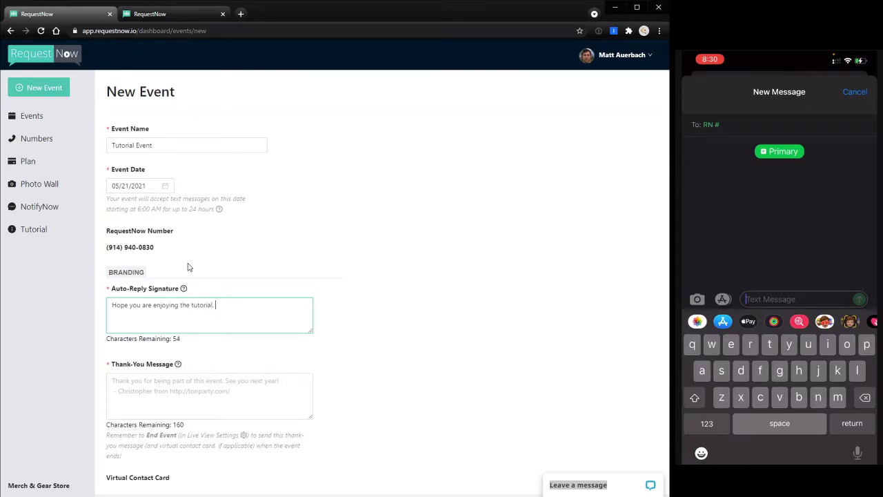
type("www.re")
key("BackSpace")
key("BackSpace")
type("instagram.com/requestnow")
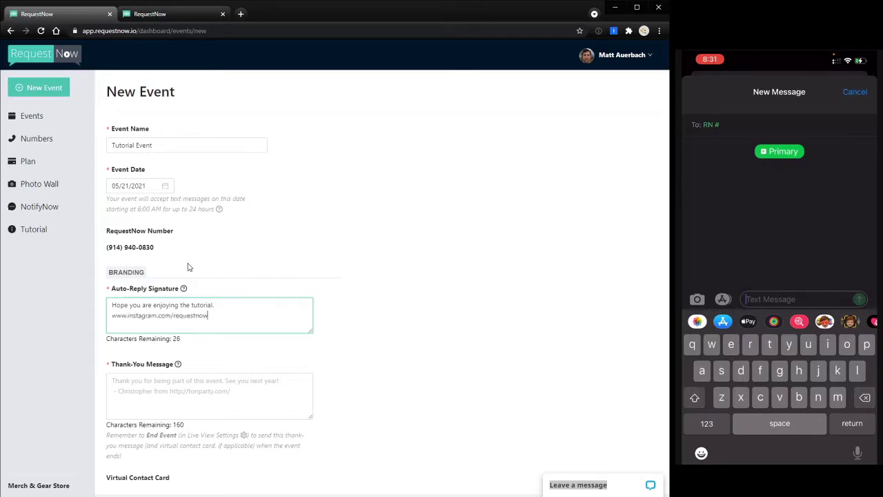
key("ctrl+a")
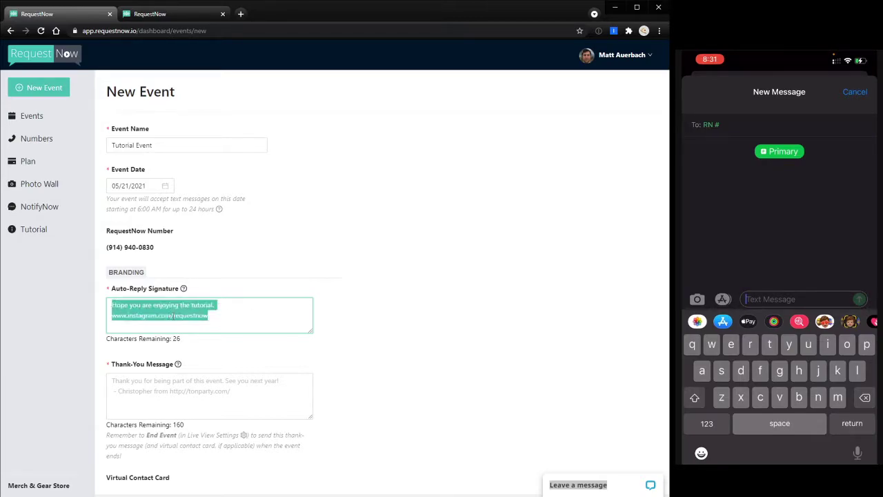
left_click(215, 321)
type("@re")
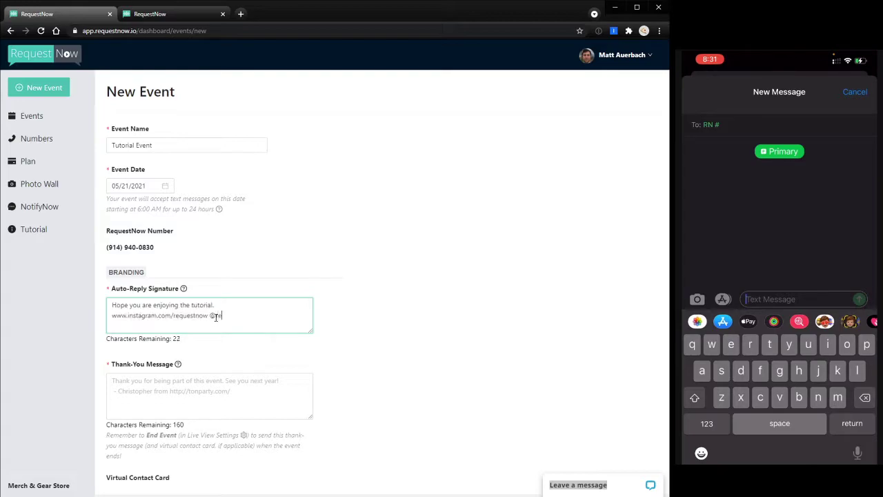
type("questnowapp")
left_click_drag(210, 316, 276, 317)
left_click(203, 316)
double_click(224, 315)
key("BackSpace")
key("BackSpace")
type("app")
left_click(200, 396)
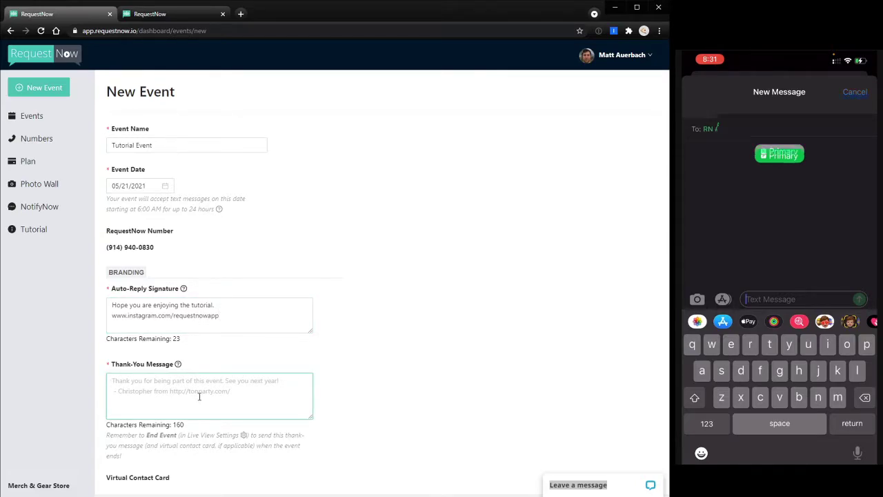
type("Tha")
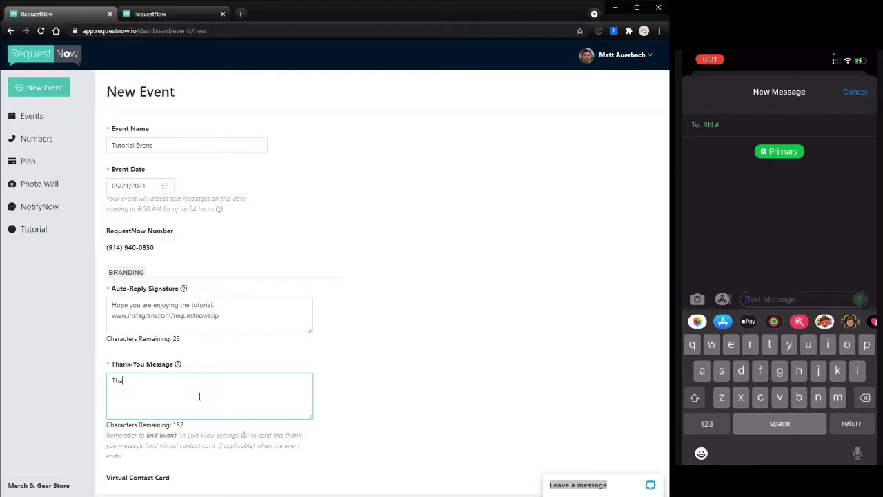
type("nks for watching.the whole video. Hope this helps with your Requ")
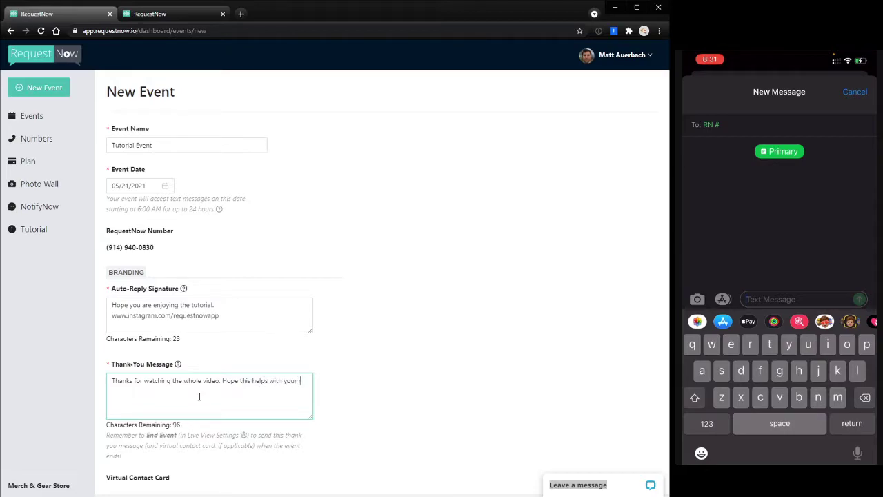
type("estNow usage. ww")
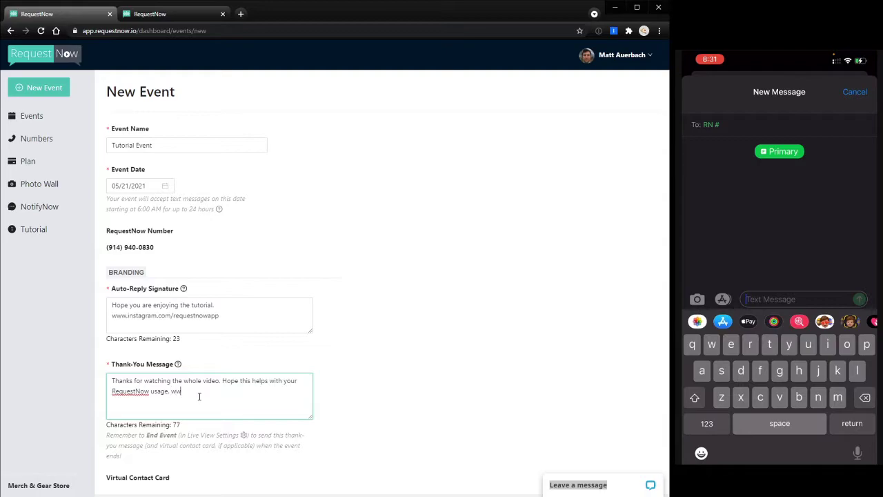
type("w.requestnow.io")
Enable sending the virtual contact card with the thank-you message, and turn off the Guest Names and Photo Wall features
scroll(199, 396, "down", 2)
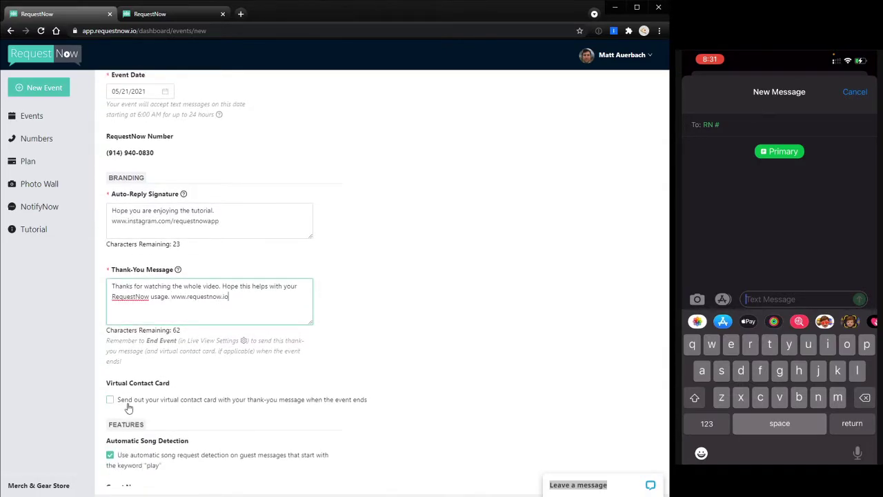
left_click(124, 403)
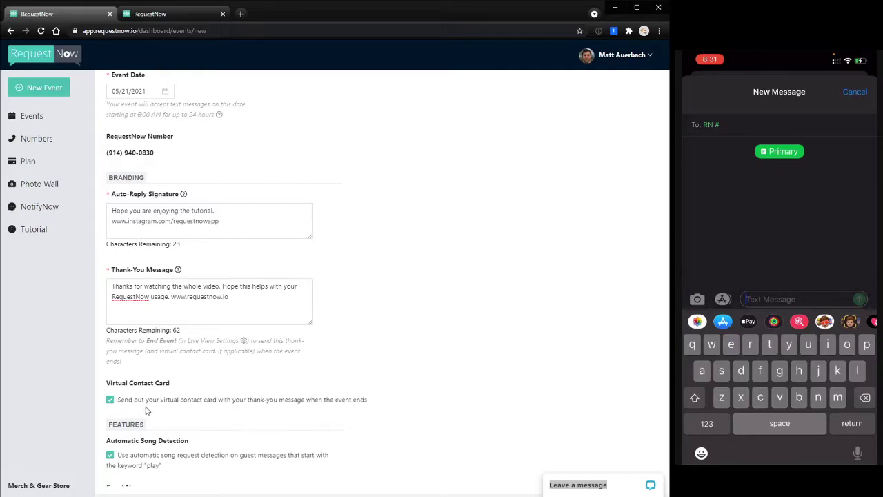
scroll(146, 410, "down", 2)
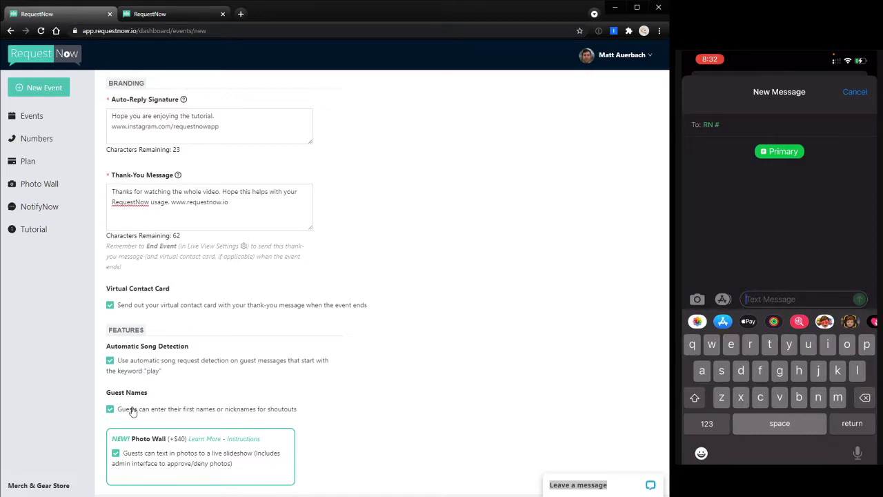
scroll(133, 411, "down", 1)
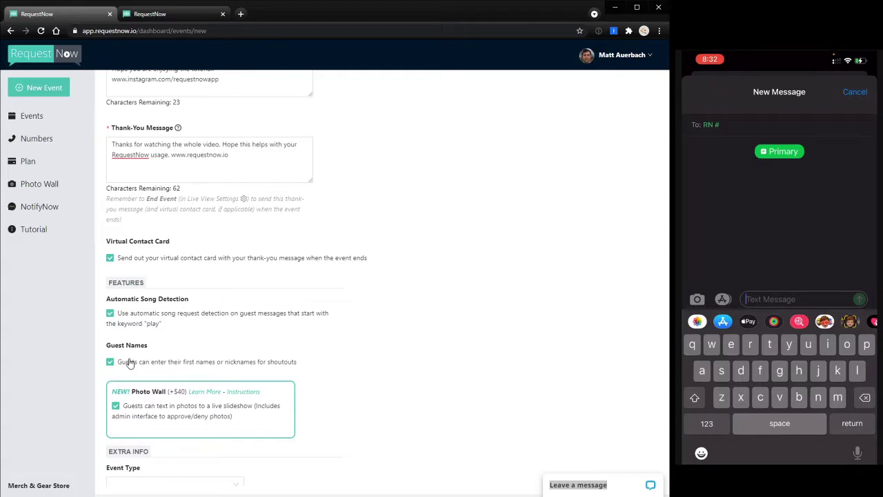
left_click(129, 364)
left_click(116, 407)
Set the event type to Prom with an estimated 100 guests and create the event
scroll(245, 372, "down", 1)
left_click(193, 405)
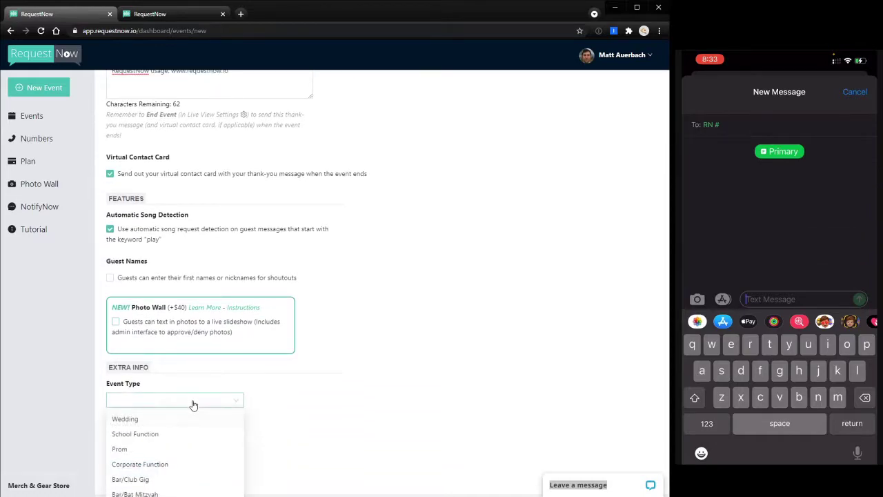
scroll(333, 414, "down", 1)
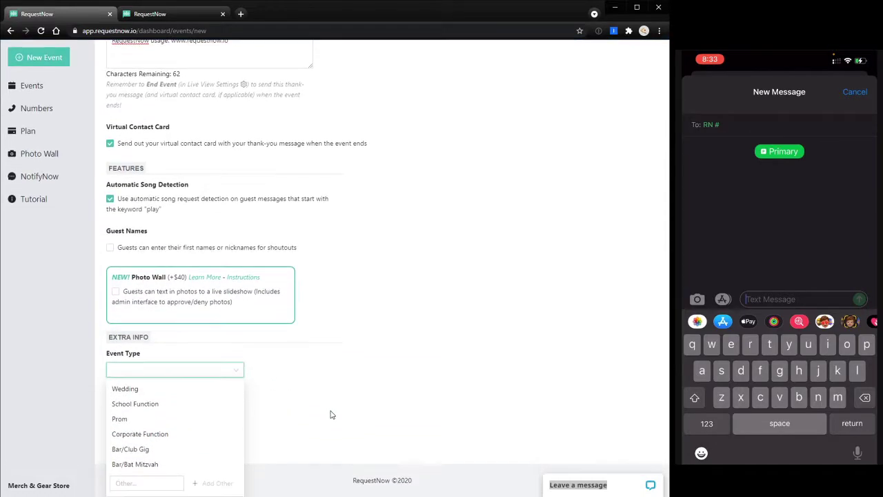
left_click(162, 423)
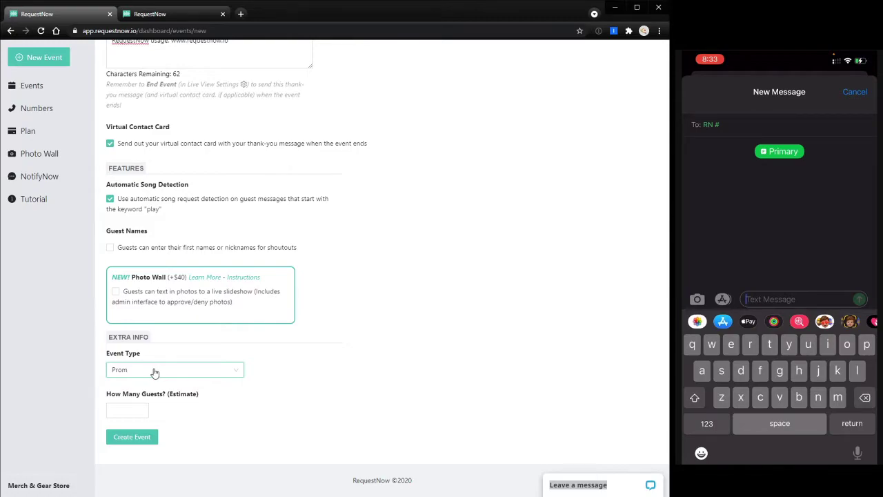
left_click(126, 409)
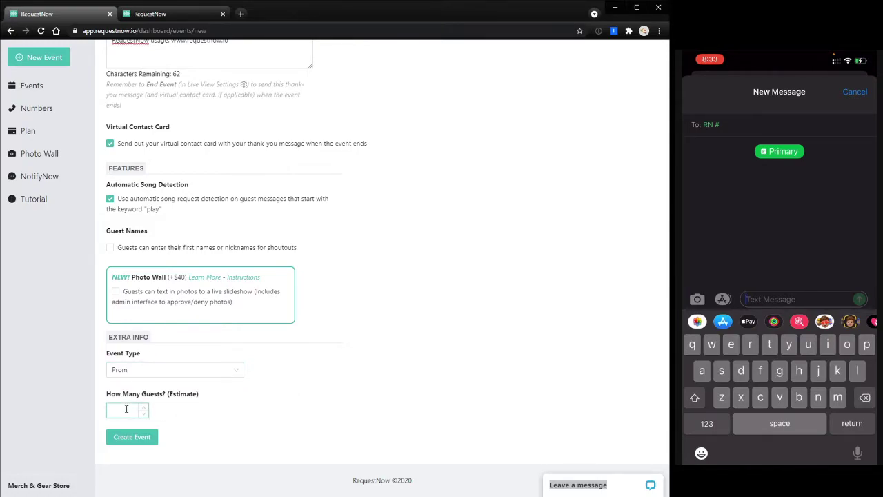
type("100")
scroll(181, 414, "up", 1)
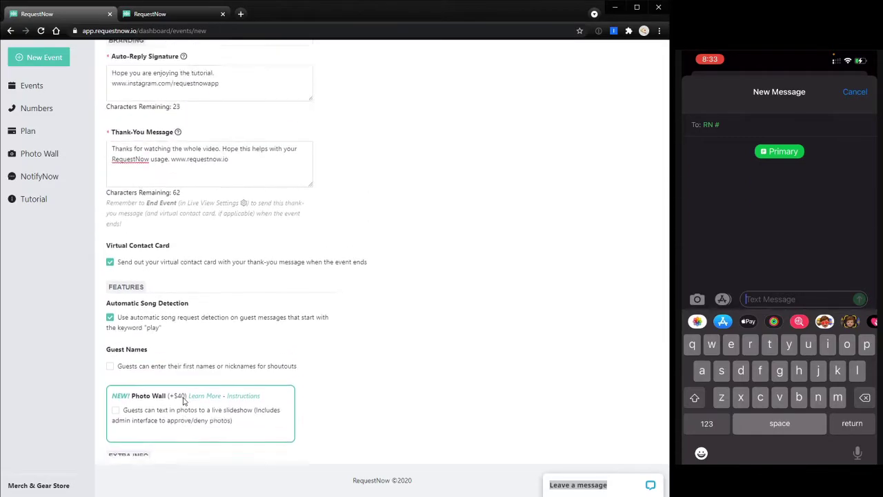
scroll(183, 401, "down", 1)
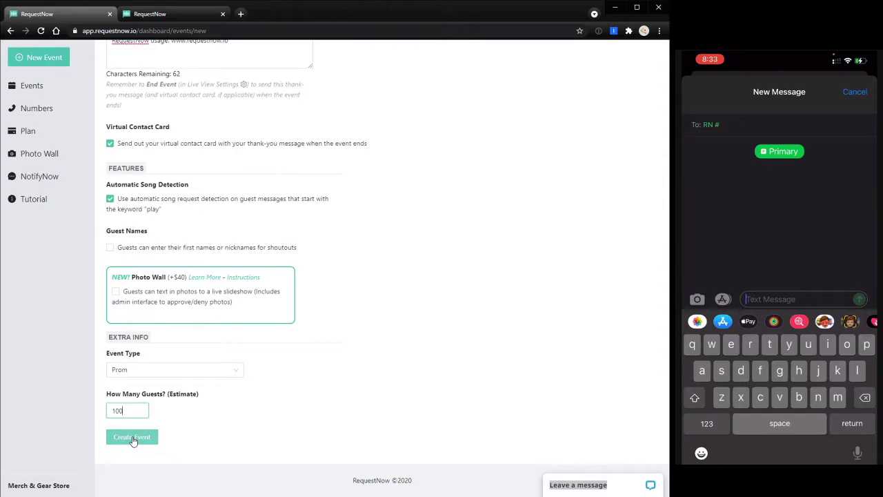
left_click(134, 438)
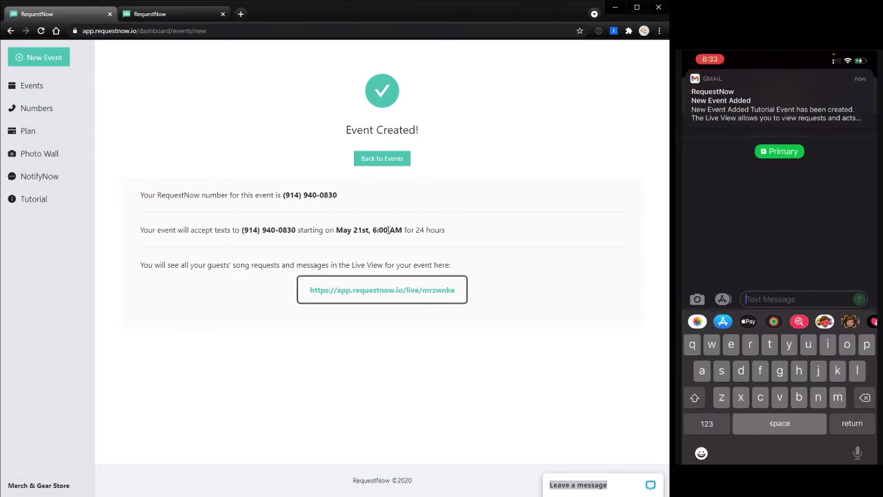
Open the new event's live view from its link and highlight the page's web address
left_click_drag(296, 230, 235, 231)
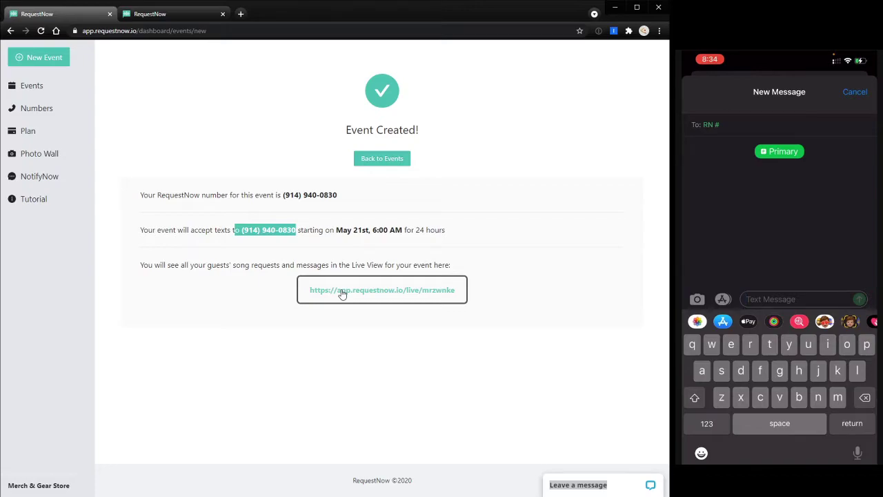
left_click(342, 291)
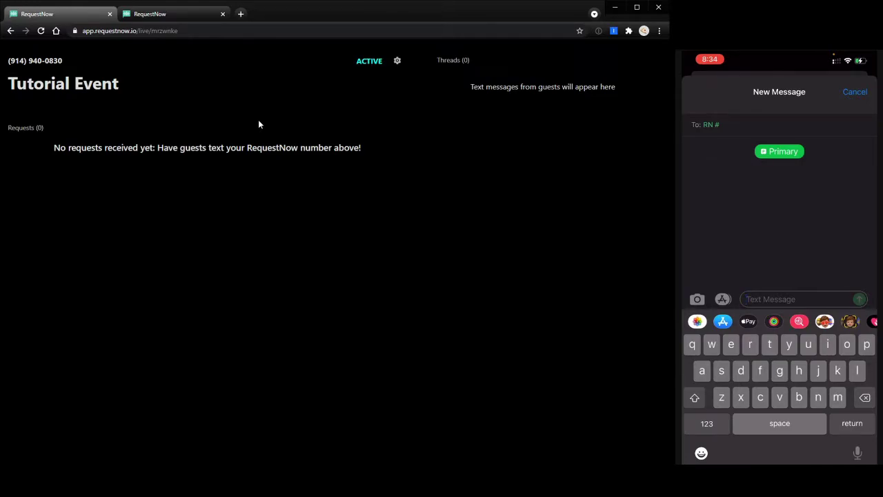
left_click(207, 31)
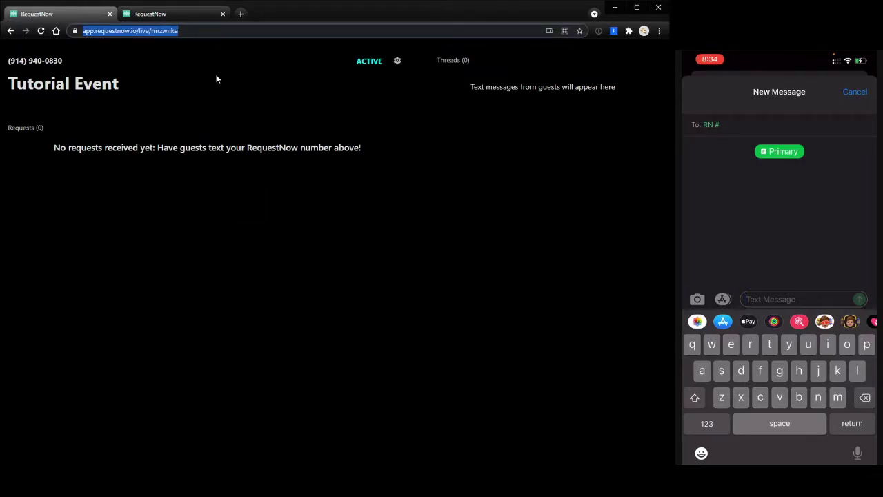
left_click(173, 32)
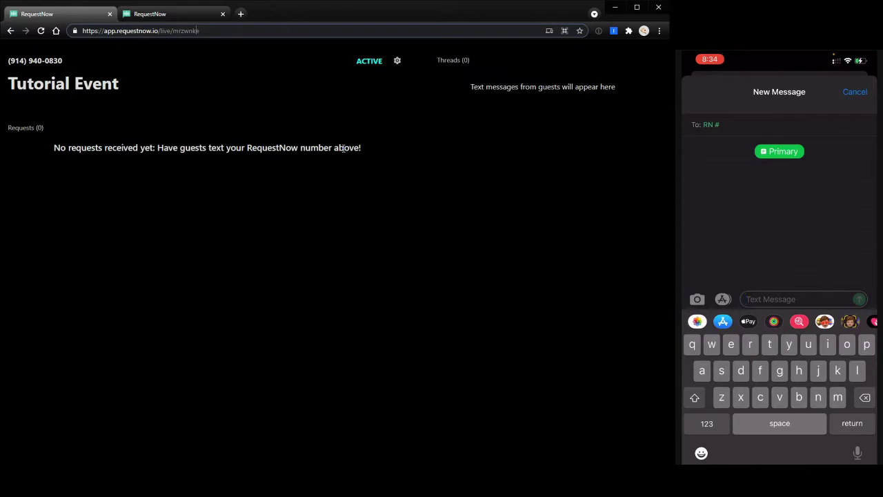
Review the event's active status, settings options, name and RequestNow number in the live view
left_click(370, 62)
left_click(359, 64)
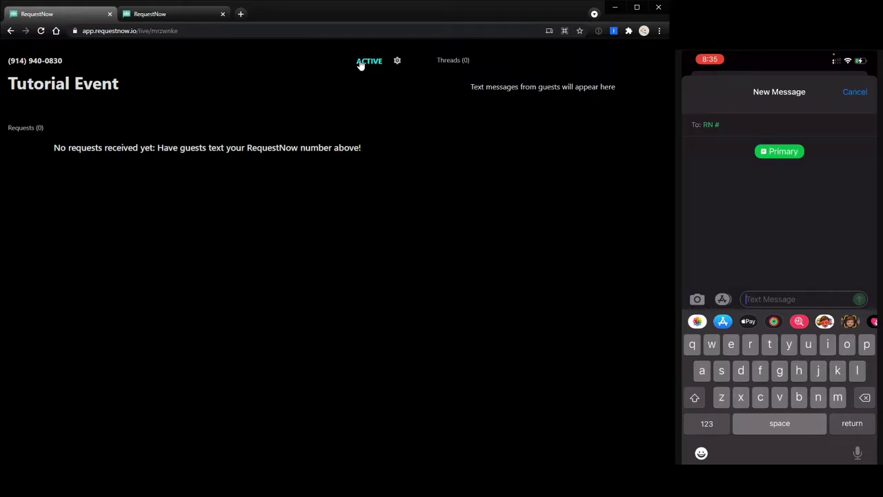
left_click(398, 61)
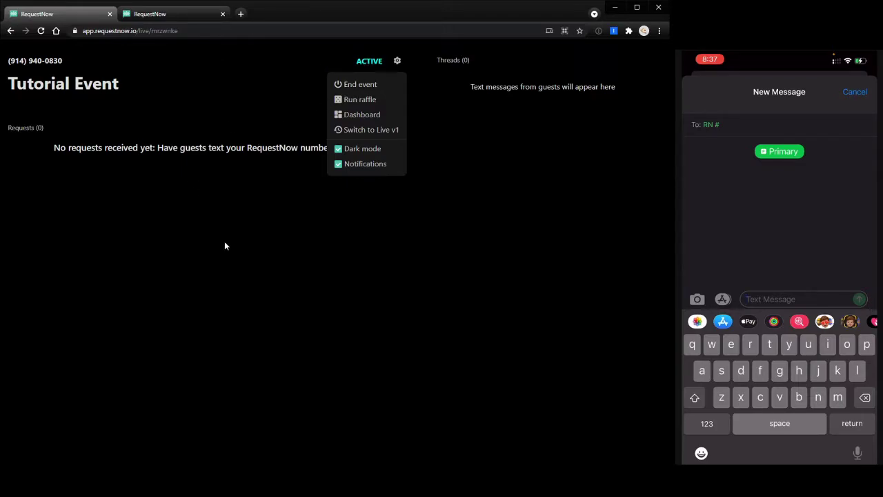
left_click(249, 241)
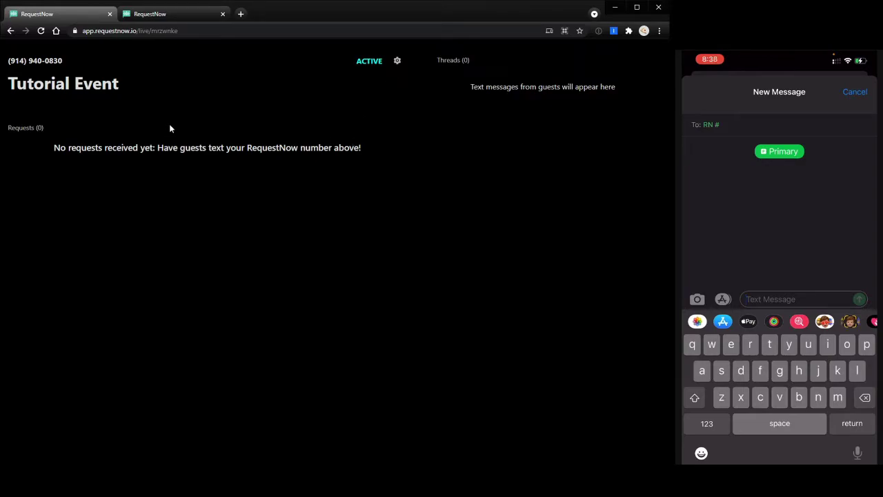
left_click_drag(124, 81, 37, 67)
triple_click(37, 64)
left_click(236, 105)
Send the song request "play peaches" to the event's RequestNow number from the phone
type("play peaxhes")
key("Return")
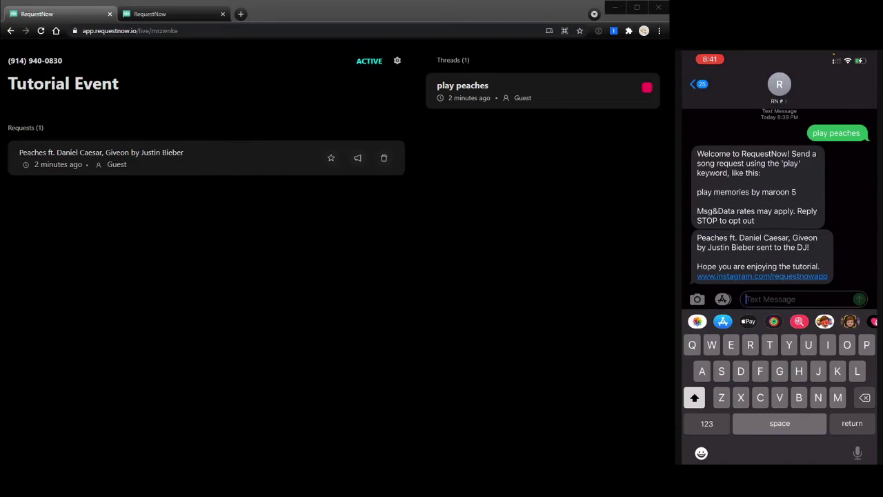
Send the song request "Play levitating by dua lipa" to the event's RequestNow number from the phone
type("Play")
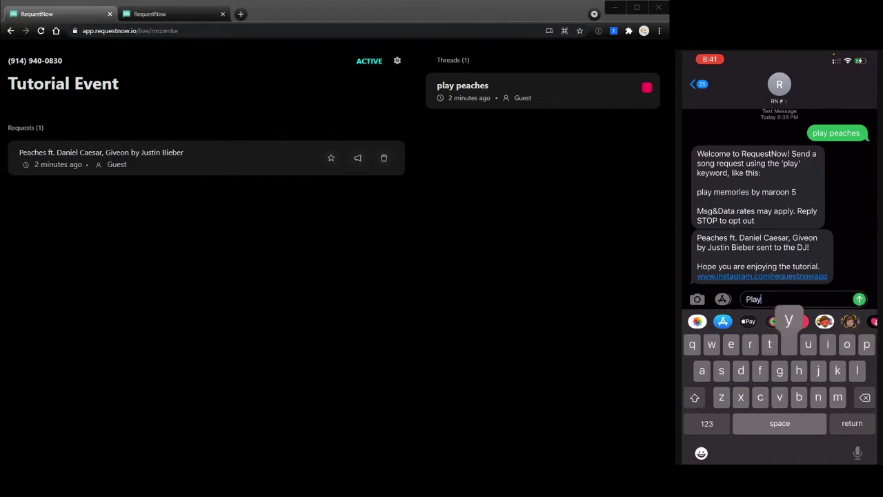
type(" le")
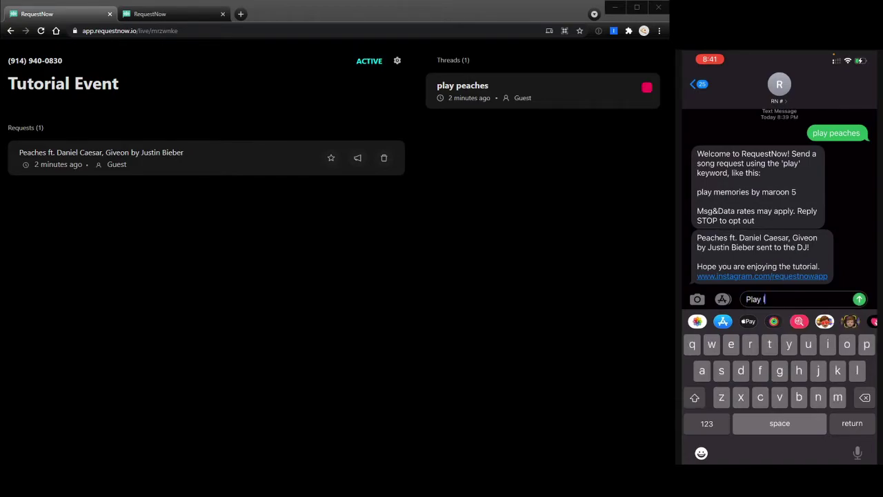
type("v")
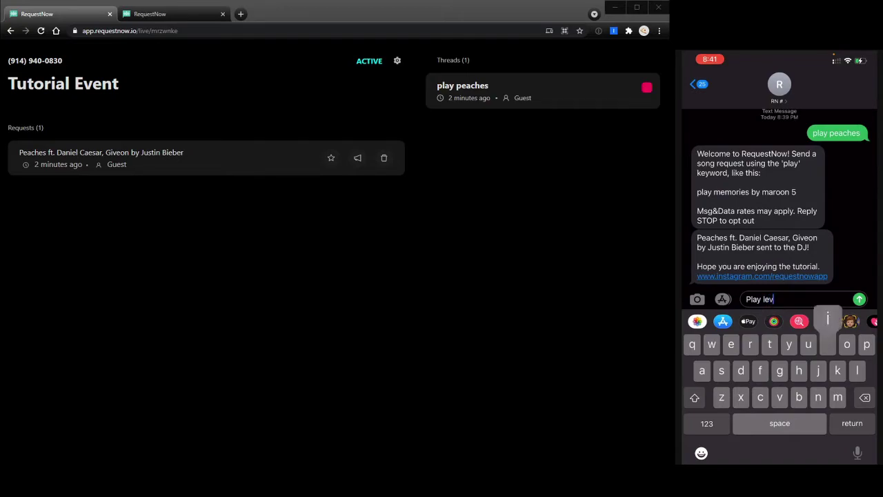
type("itating")
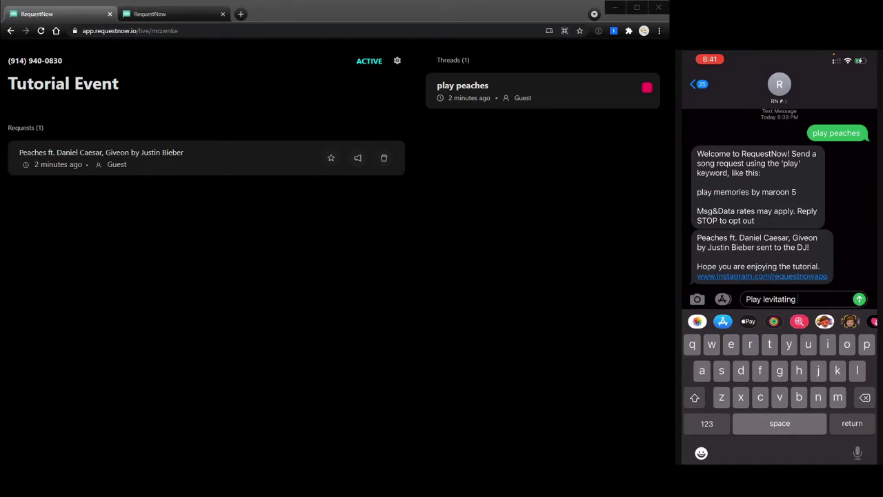
type(" by day")
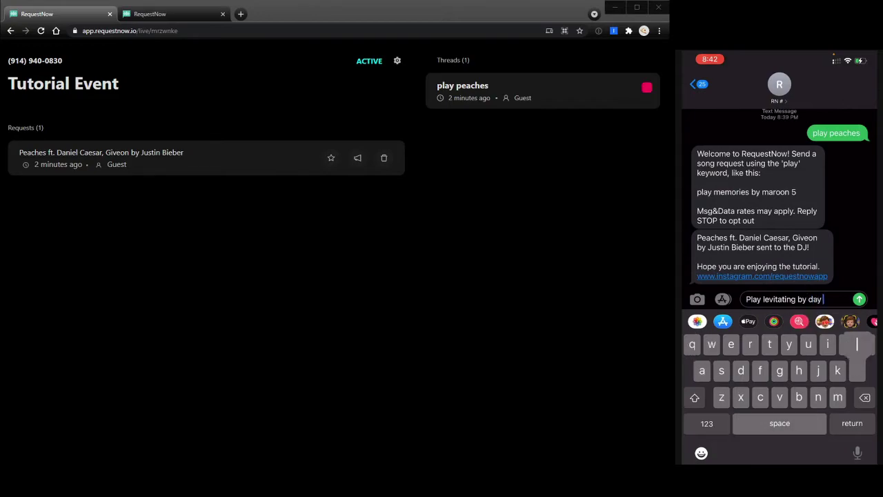
type(" lipa")
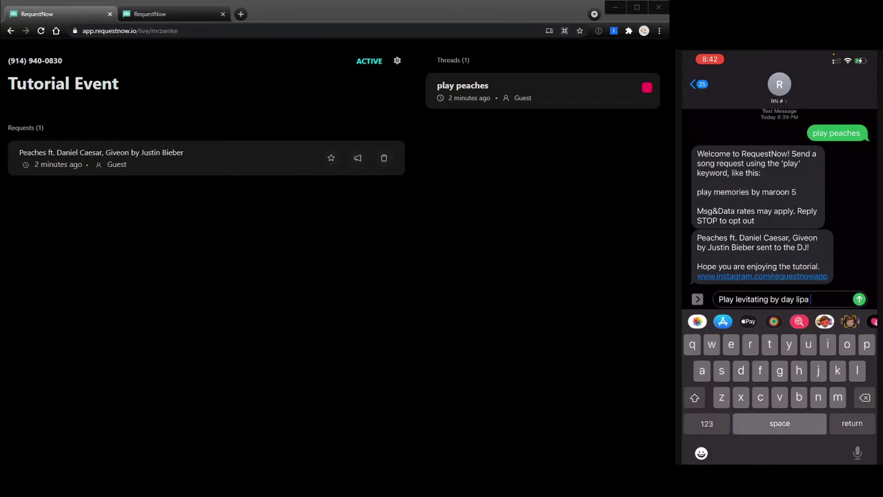
key("BackSpace")
key("BackSpace")
key("BackSpace")
key("BackSpace")
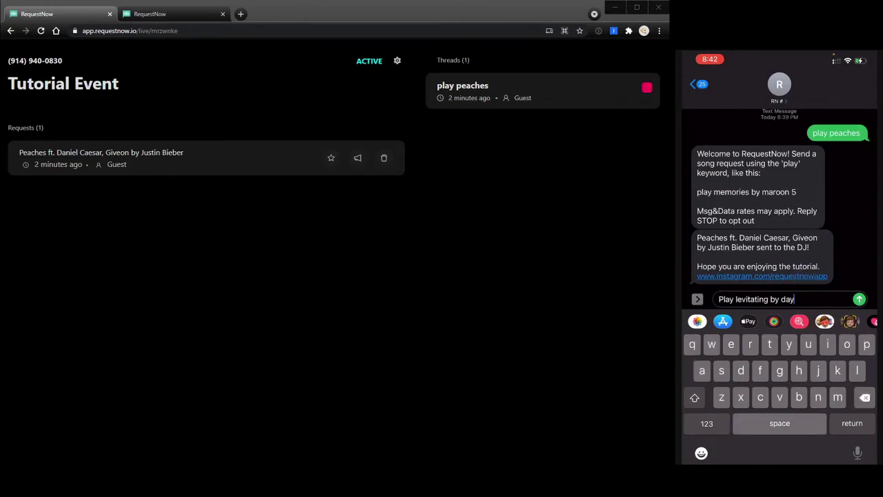
type("ua lipa")
key("Return")
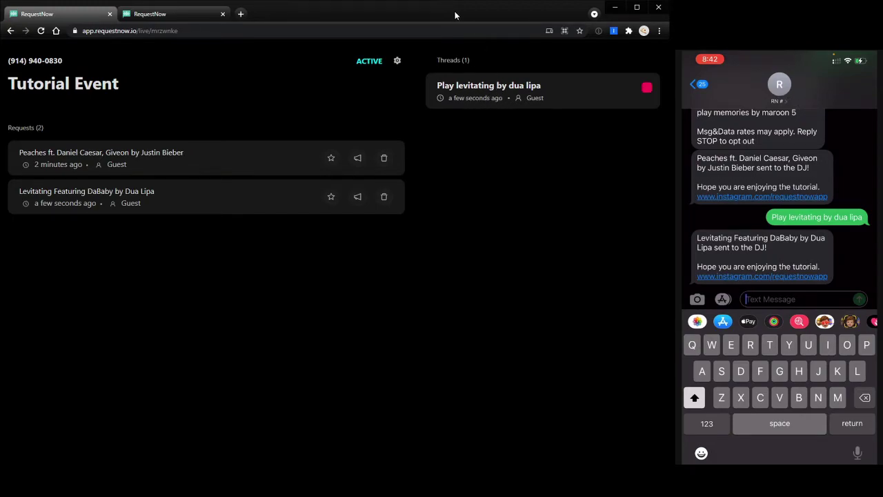
left_click(879, 95)
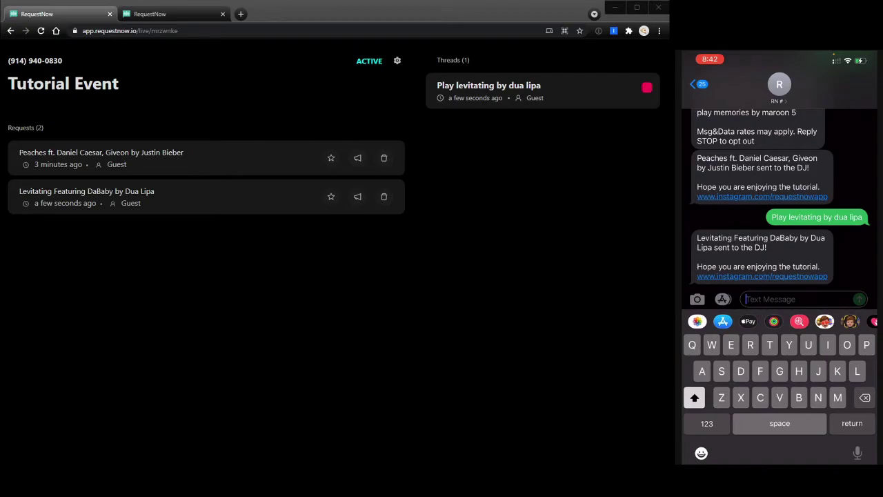
Reply "sorry, i actually can't play that song. do you have another one?" in the levitating guest's thread and close it
left_click(530, 13)
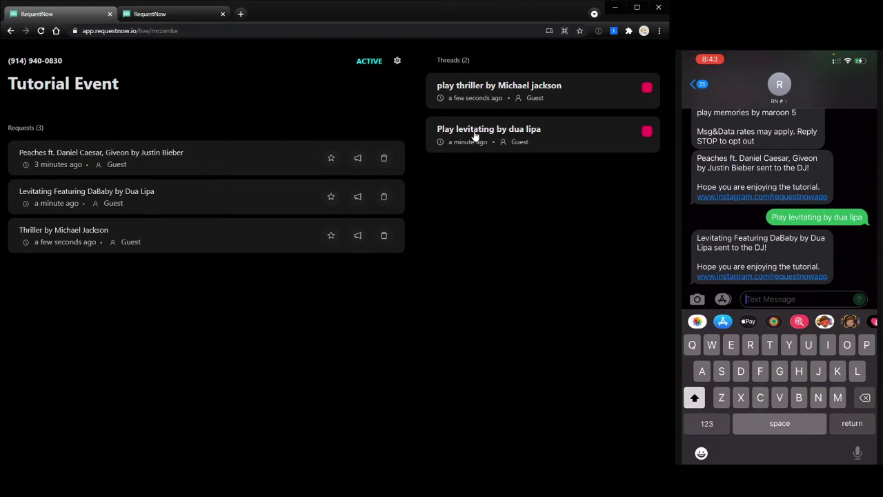
left_click(541, 138)
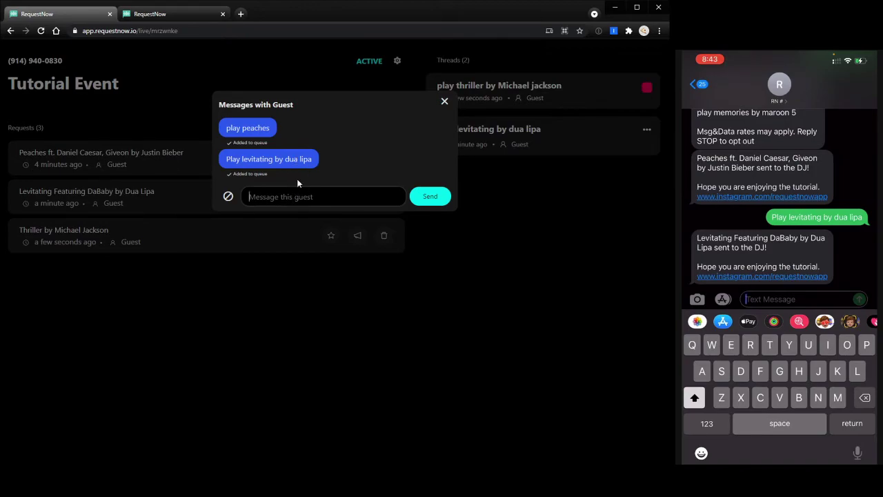
type("sorry, i actually can't play that song. do")
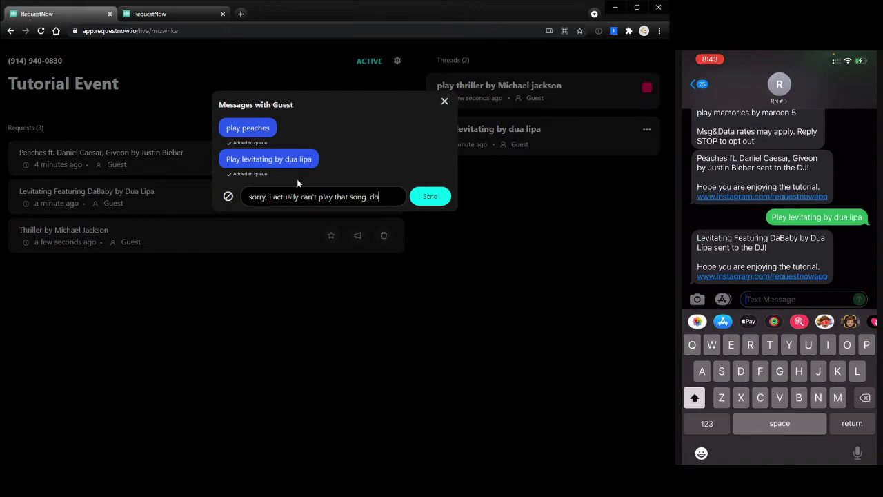
type(" you have another one?")
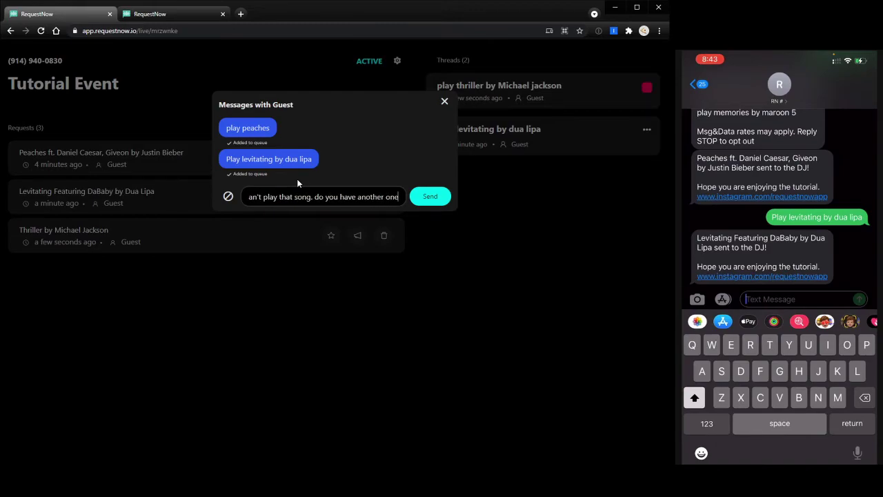
left_click(430, 196)
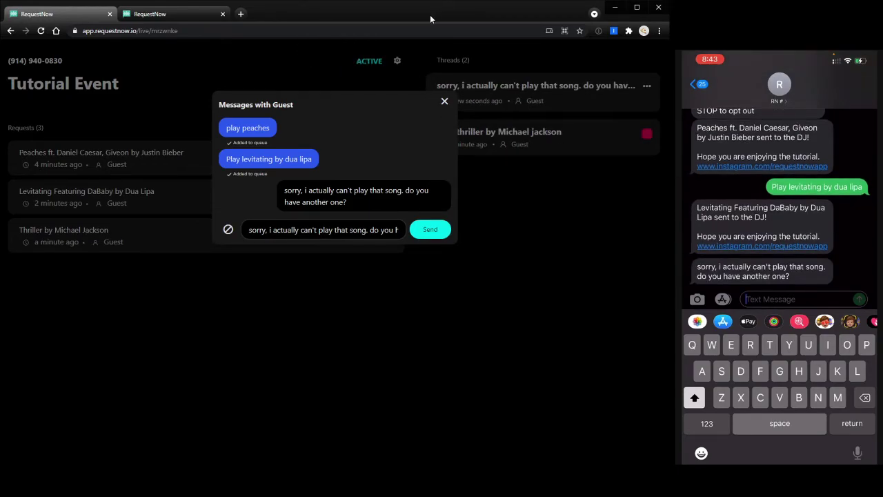
left_click(444, 102)
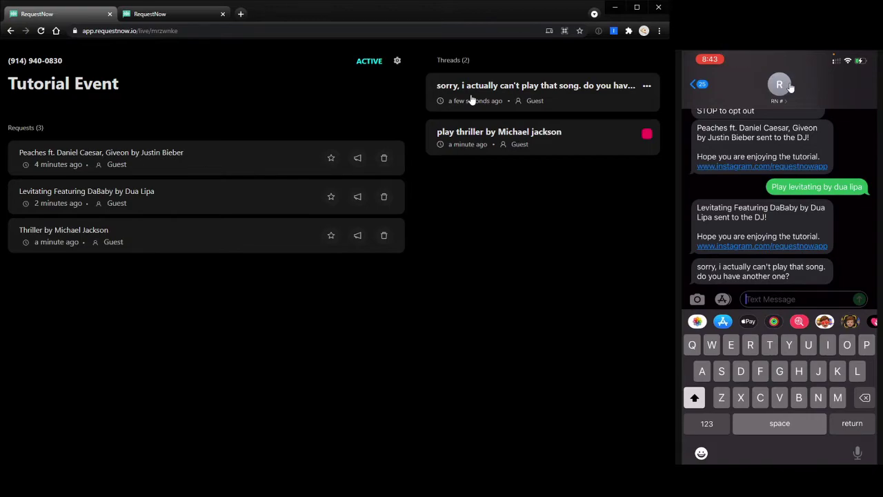
Answer "No problem" from the phone and check the reply in the guest's message thread
type("No")
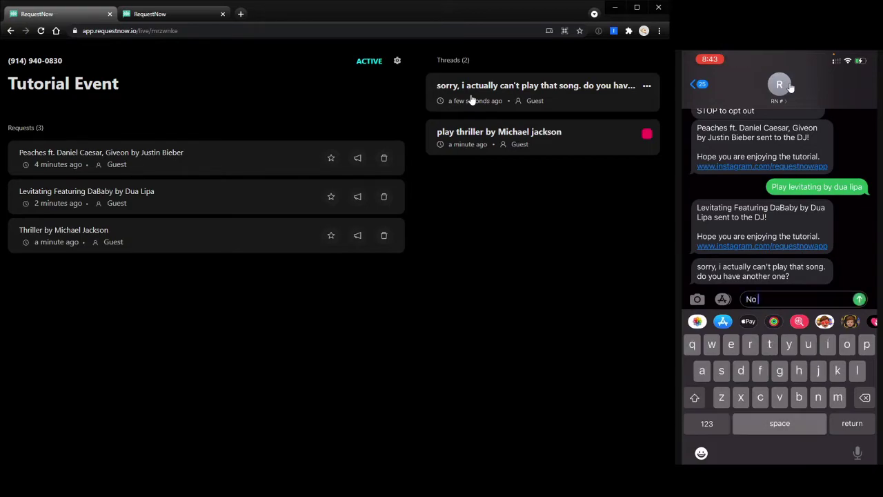
type(" problem")
key("Return")
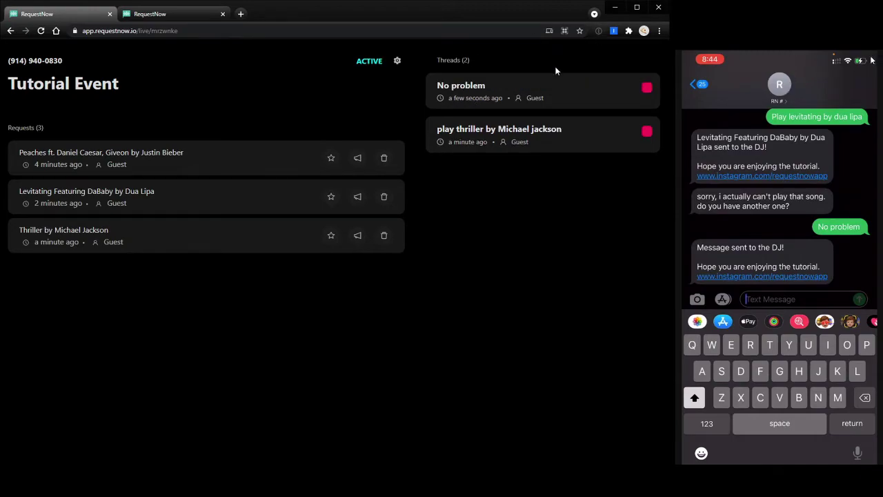
left_click(550, 85)
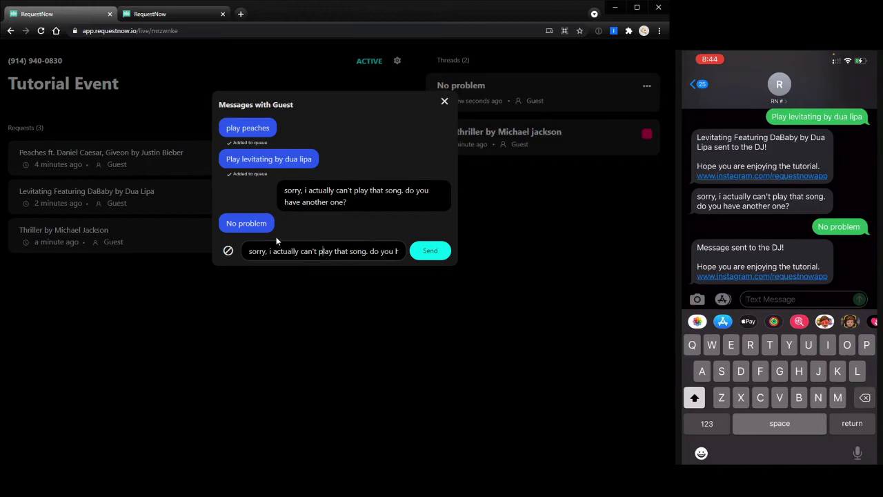
left_click(445, 101)
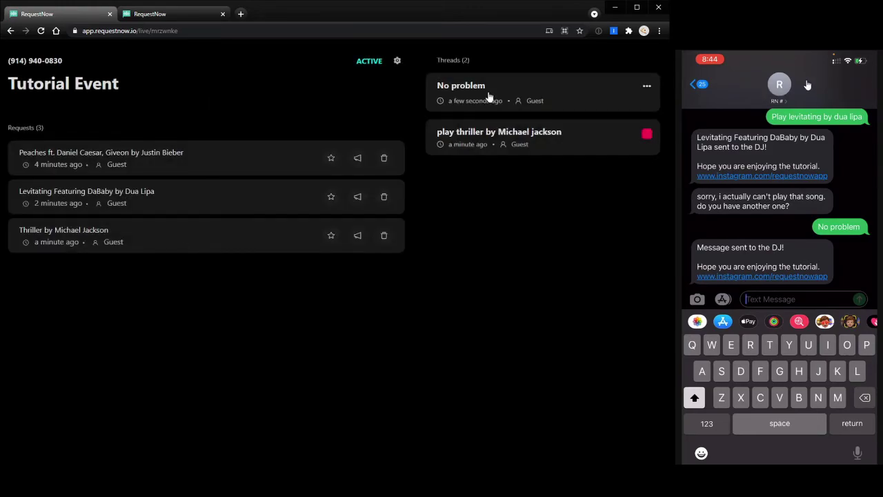
Open the "play thriller by Michael jackson" thread, clear the leftover draft reply and close the thread
left_click(502, 140)
triple_click(333, 166)
key("BackSpace")
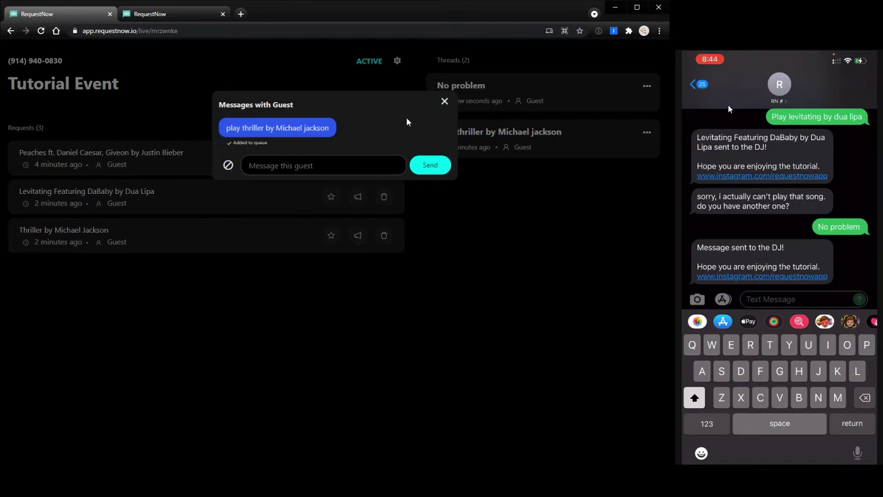
left_click(446, 102)
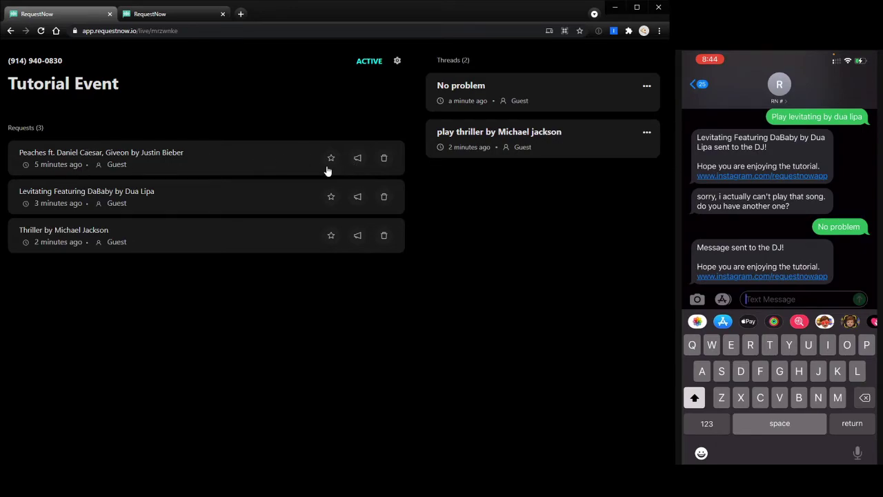
Examine the Peaches request's details and its prefilled play-next message to the guest
left_click(276, 159)
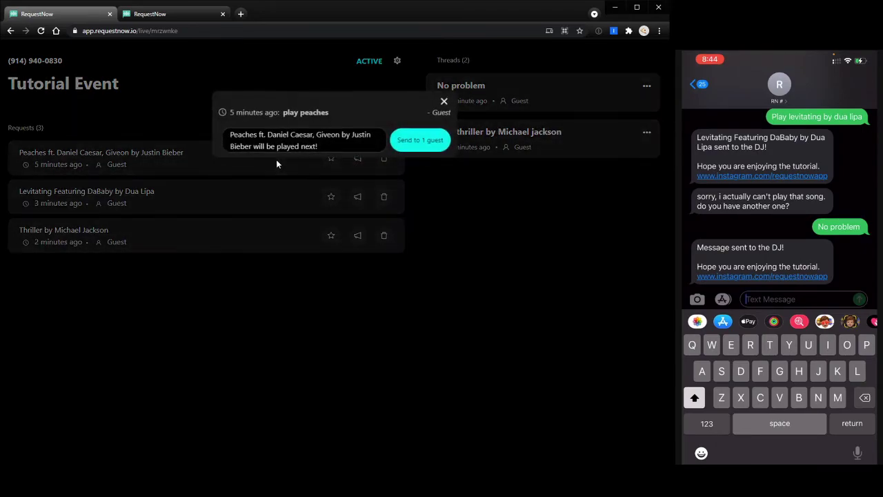
left_click(446, 101)
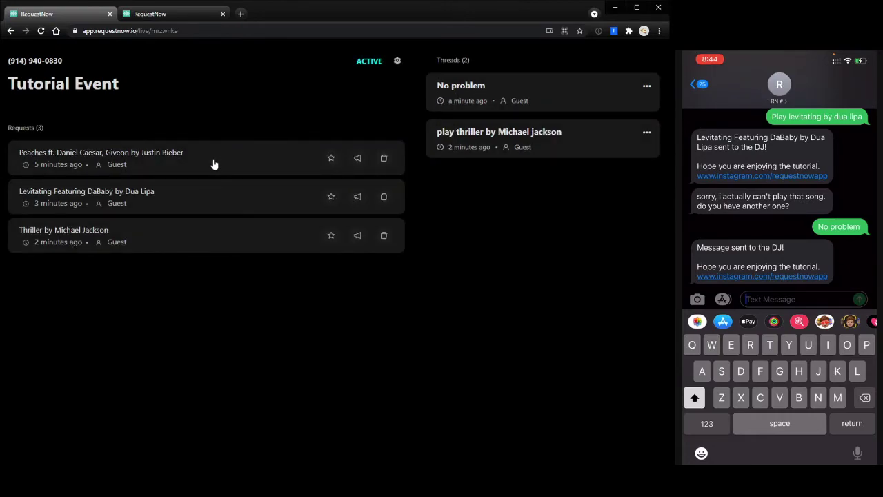
left_click(214, 163)
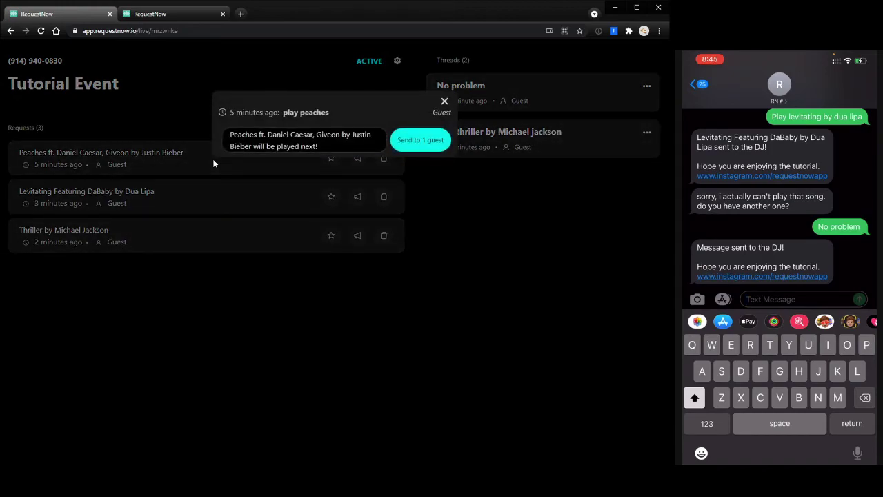
left_click(444, 102)
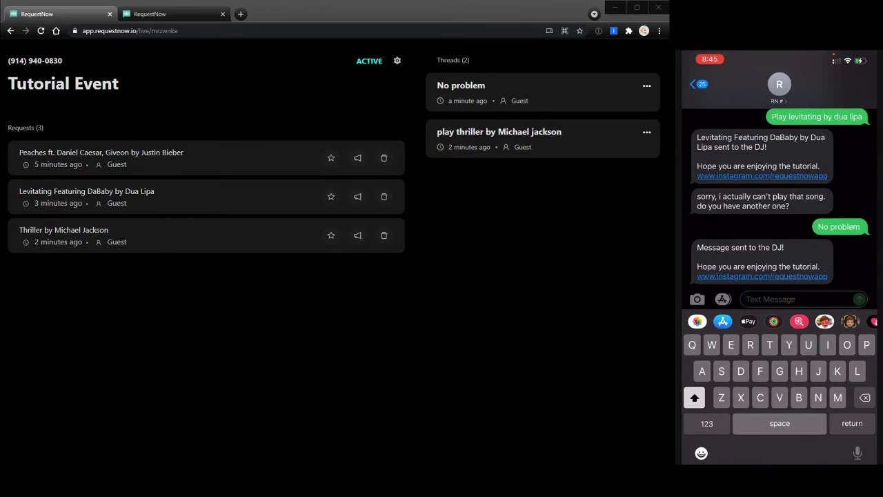
Notify the two guests who requested Peaches with the default message that the song will be played next
left_click(325, 15)
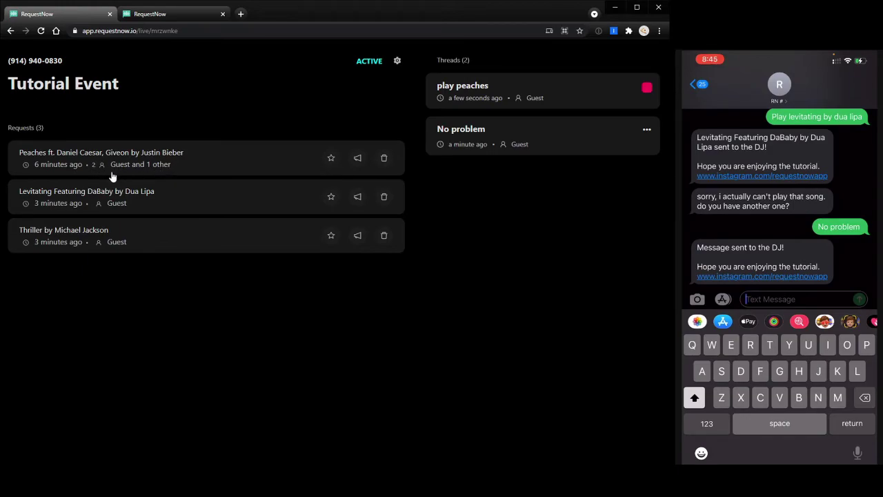
left_click(170, 164)
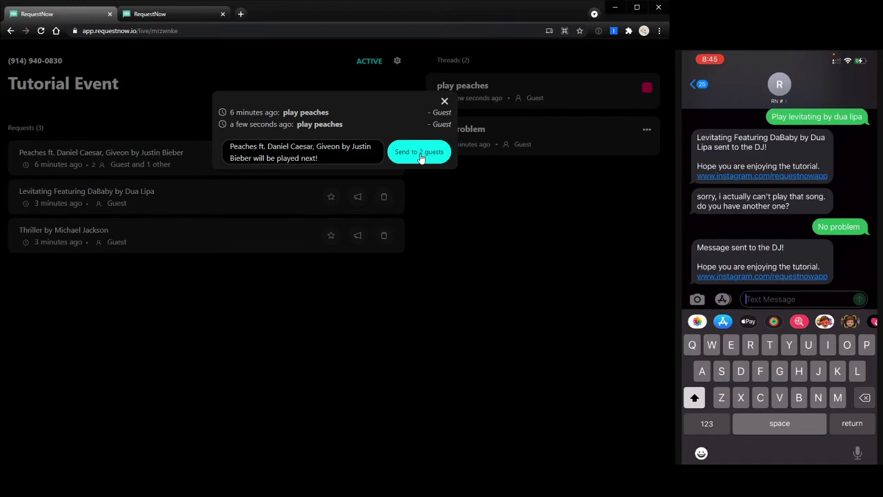
triple_click(319, 160)
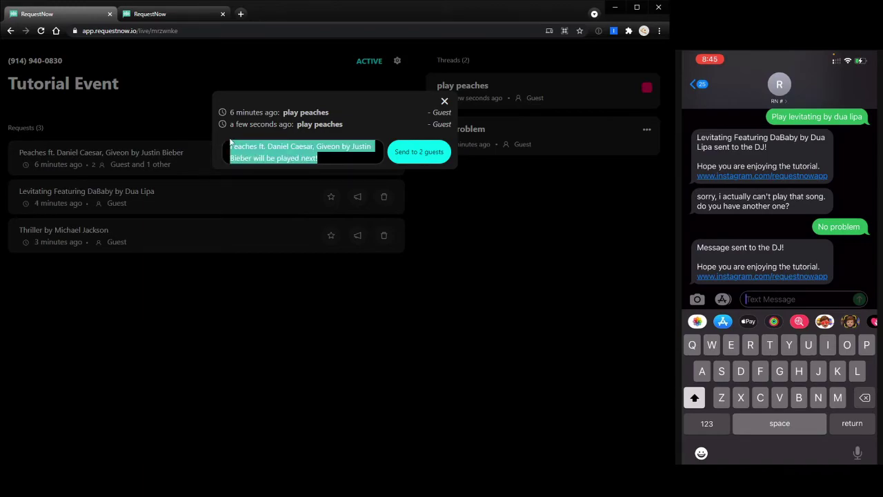
left_click(319, 160)
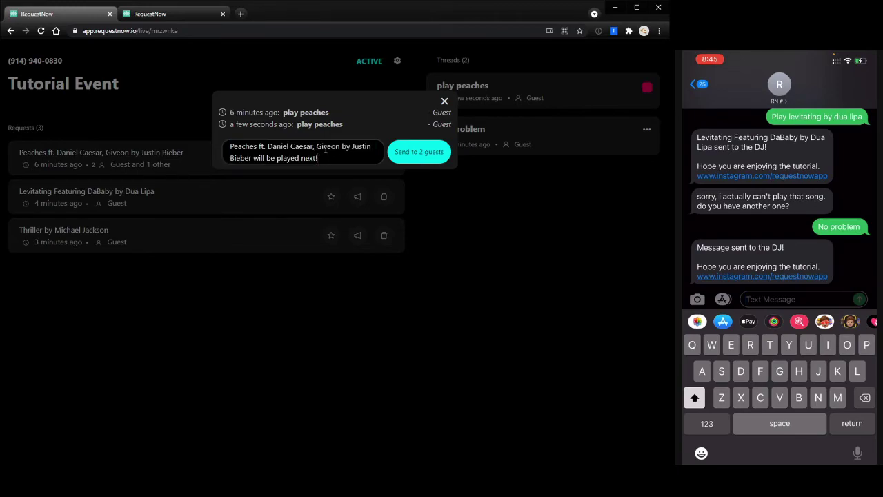
left_click(409, 153)
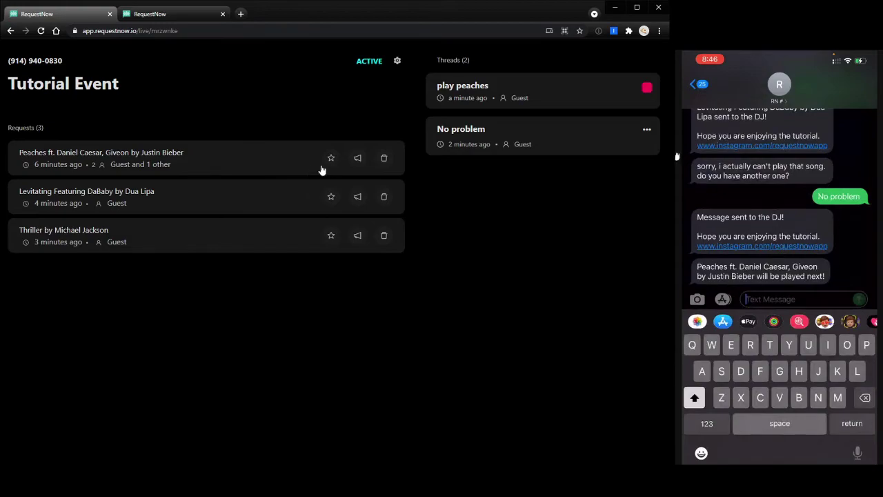
Review the Peaches request's details and its announcement message again without sending it
left_click(239, 164)
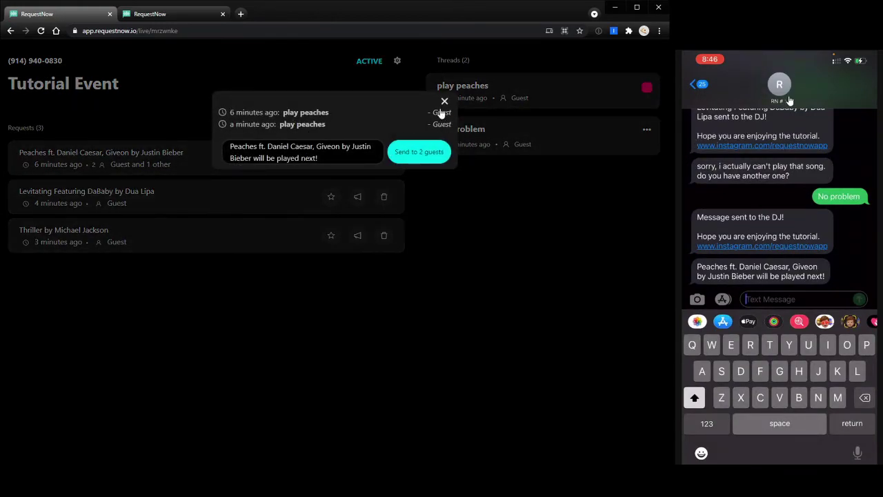
left_click(443, 102)
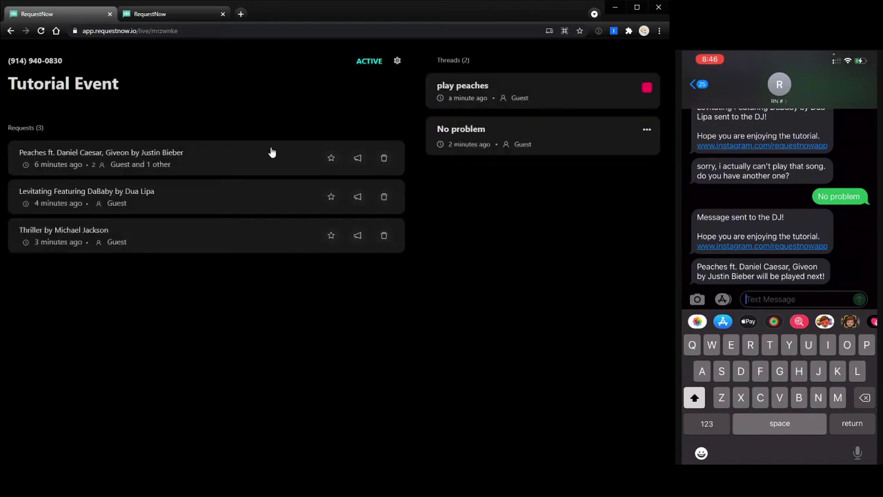
left_click(359, 162)
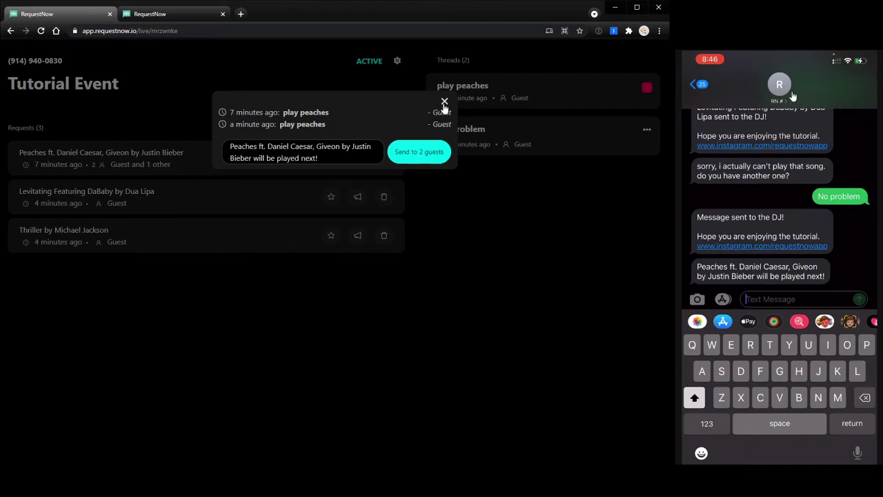
key("ctrl+a")
left_click(445, 102)
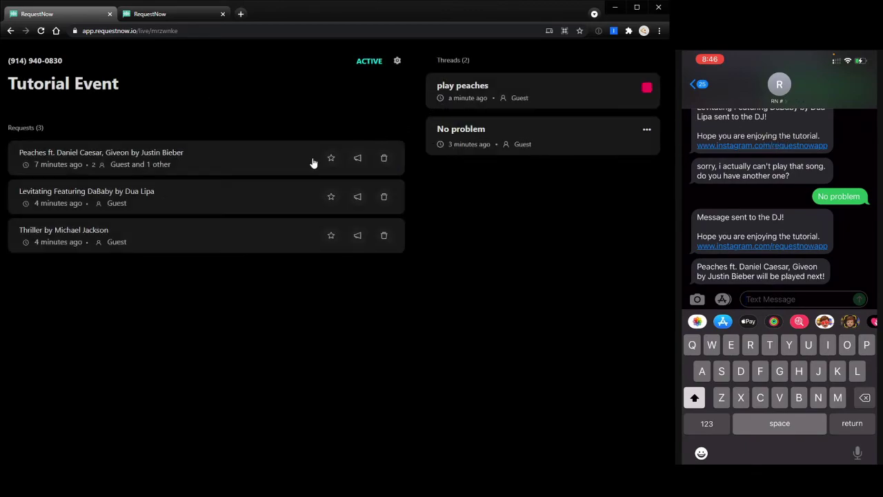
Star the Thriller by Michael Jackson request in the request list
left_click(332, 235)
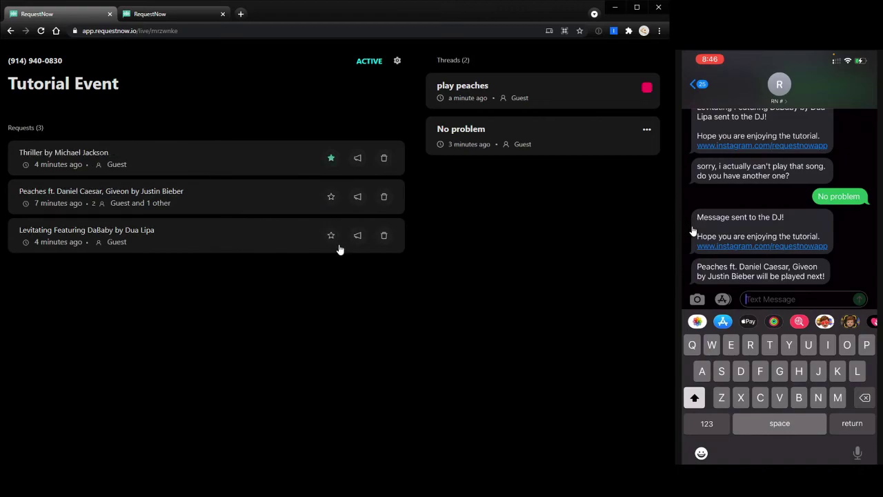
Delete the Thriller by Michael Jackson request from the request list
left_click(332, 158)
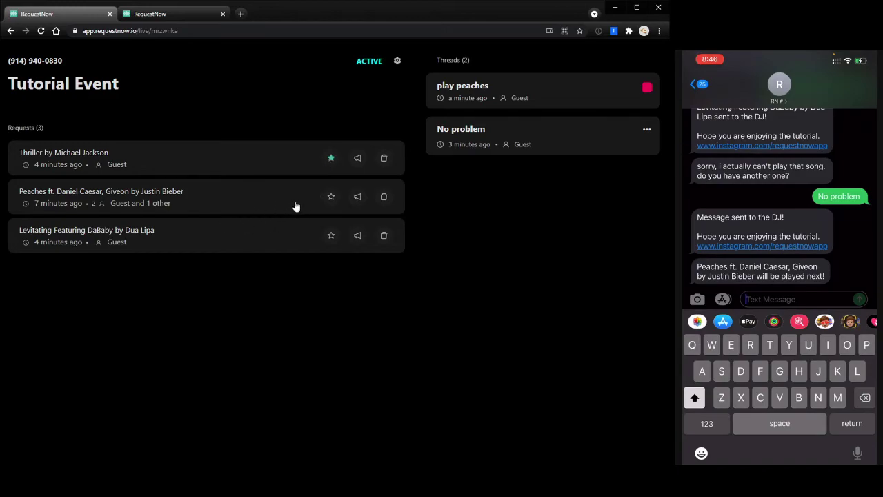
left_click(385, 159)
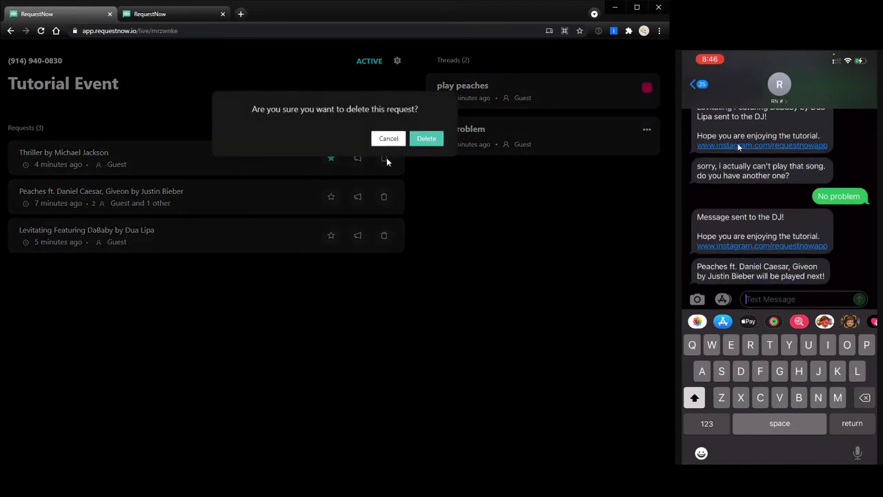
left_click(426, 138)
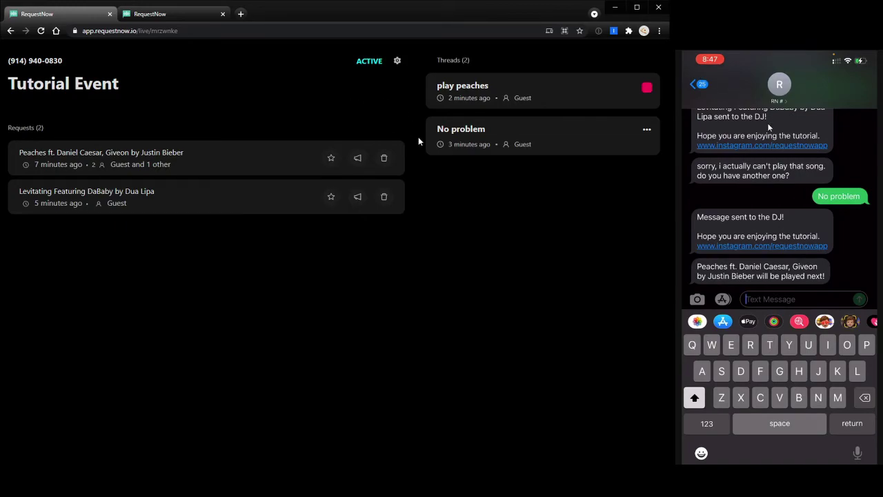
Review the guest's "play peaches" message thread and the Peaches request's details without sending anything
left_click(545, 103)
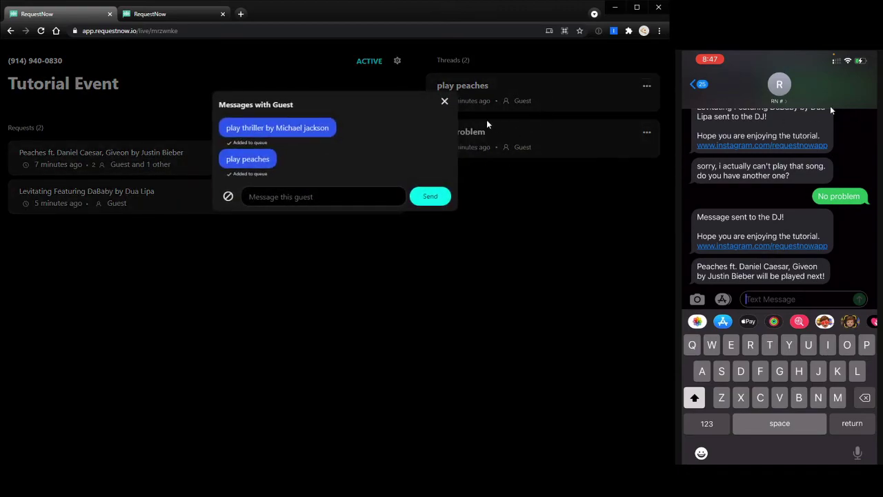
left_click(444, 101)
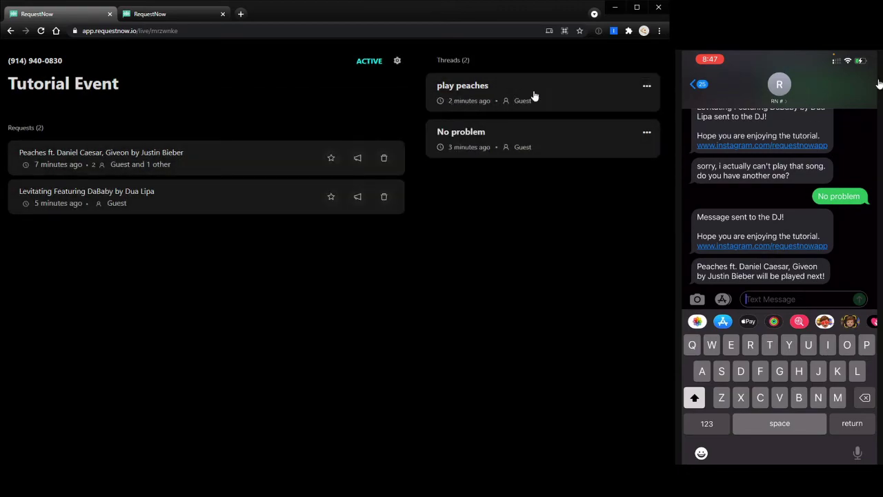
left_click(206, 167)
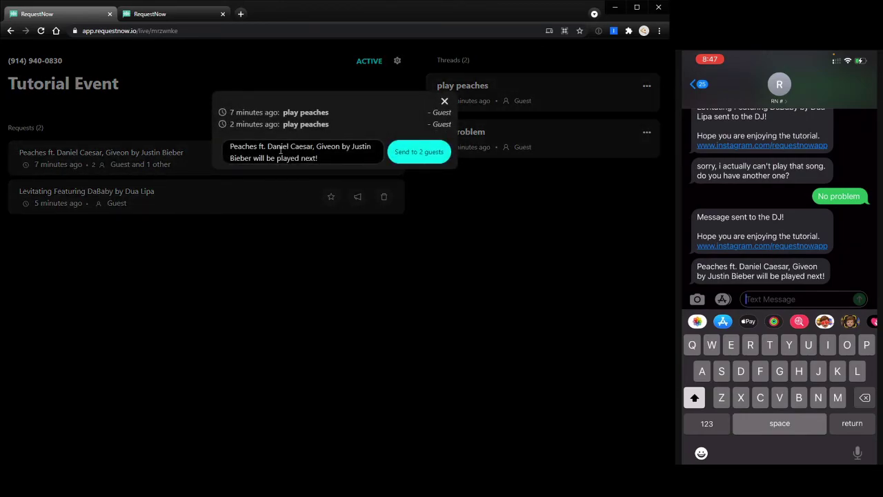
left_click(444, 102)
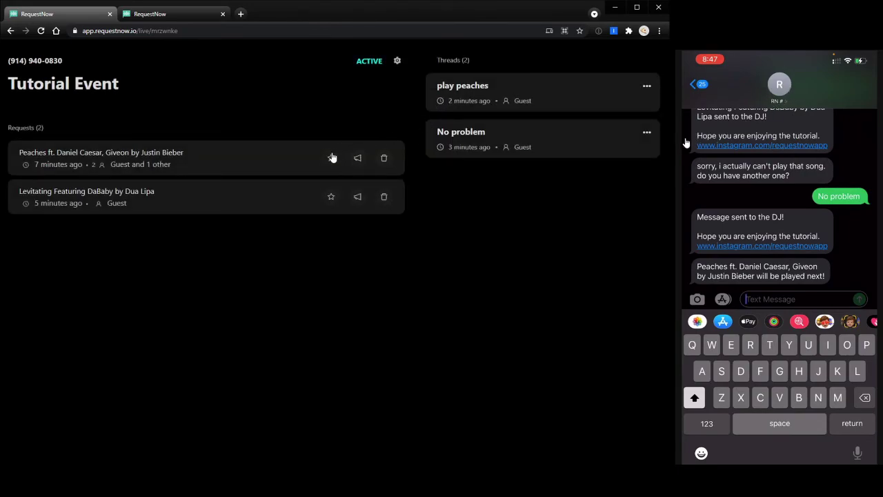
Star the Levitating Featuring DaBaby by Dua Lipa request
left_click(331, 198)
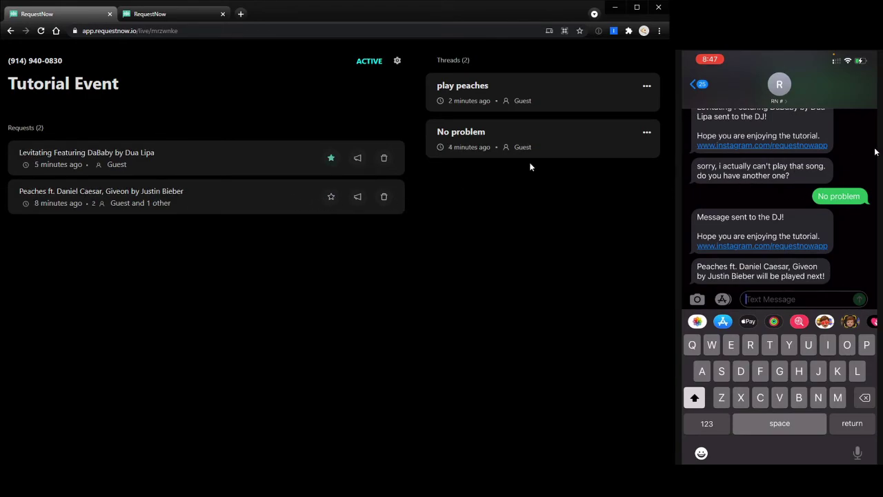
Look at the options for the "No problem" thread and read through its conversation with the guest
left_click(647, 132)
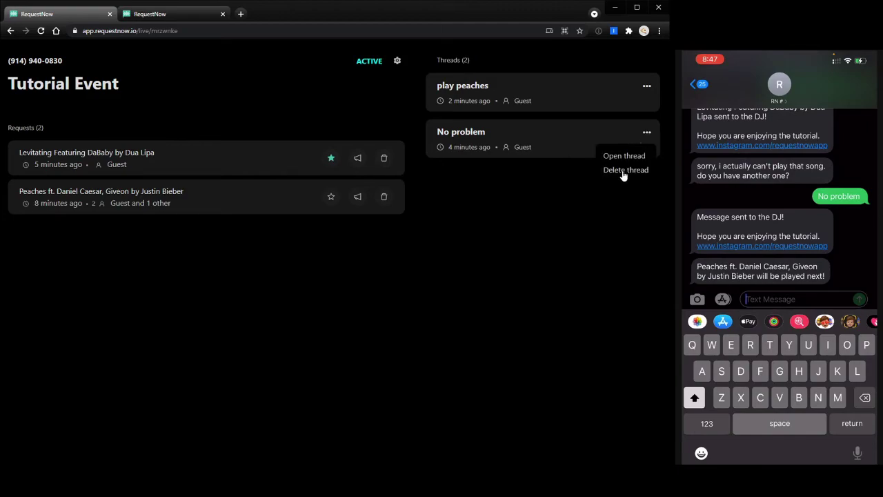
left_click(555, 137)
left_click(500, 84)
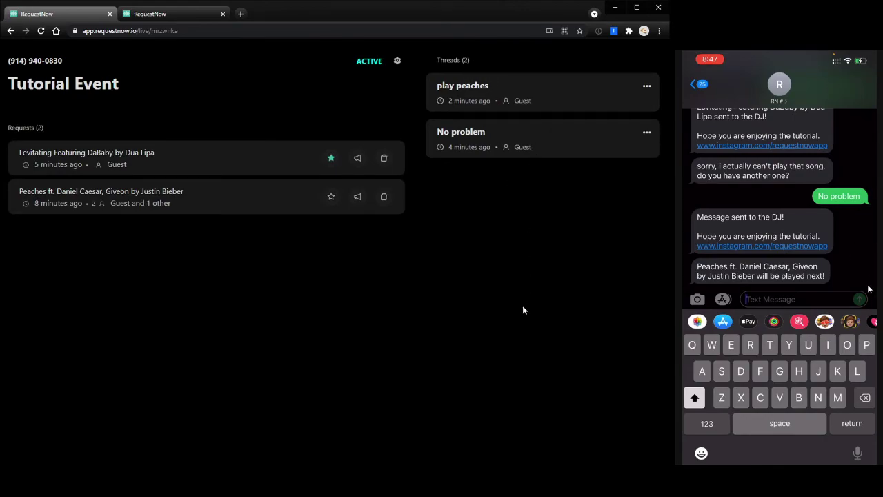
left_click(535, 137)
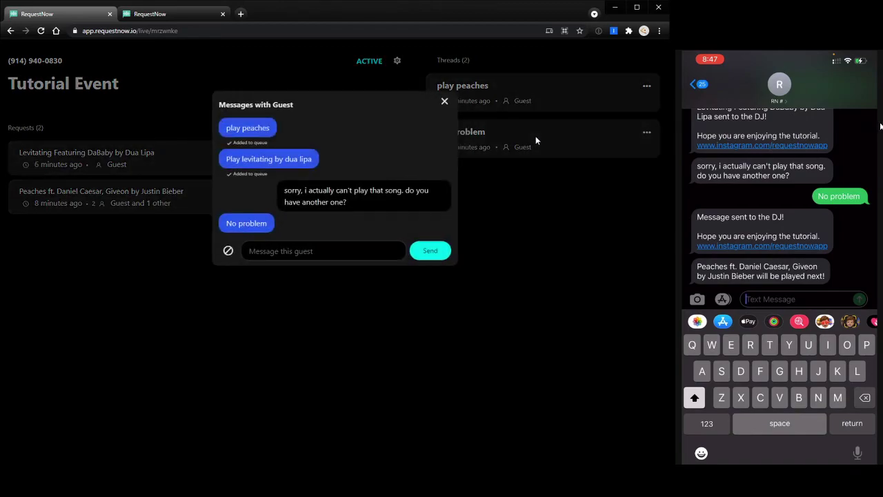
left_click(445, 102)
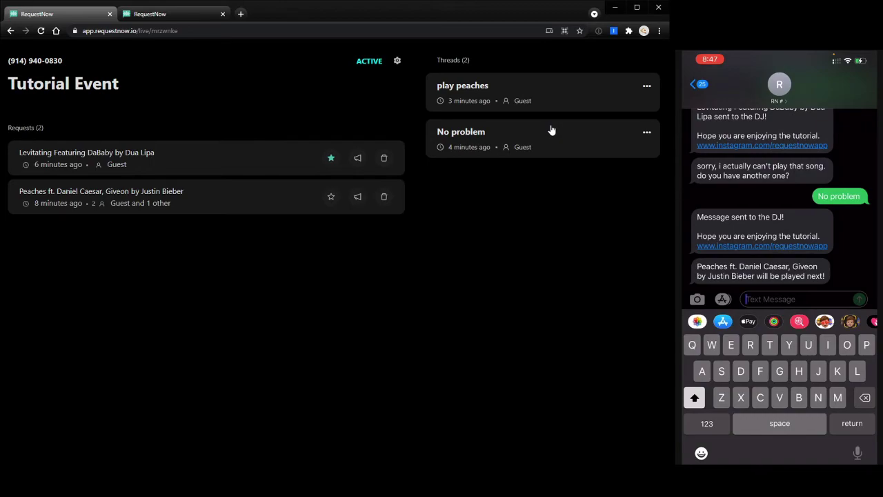
Text "Can you play that new song called peaches" to the event number from the guest's phone
type("Peaches")
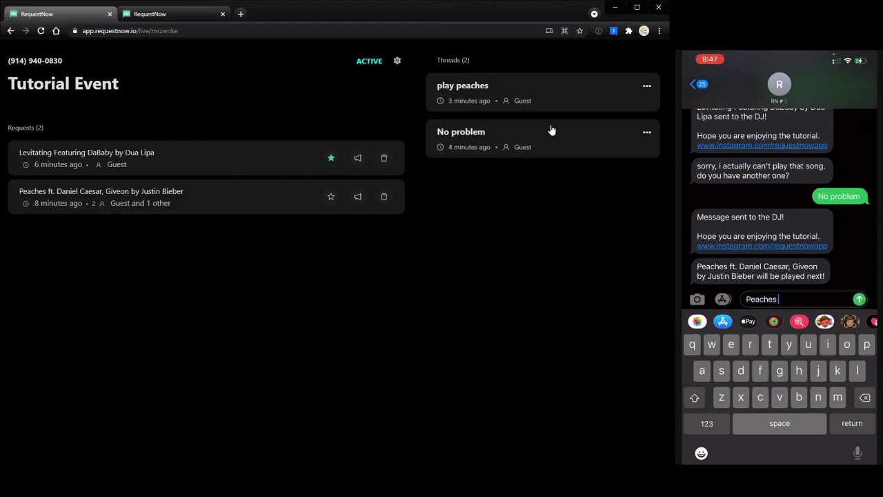
key("BackSpace")
key("BackSpace")
key("BackSpace")
key("BackSpace")
key("BackSpace")
key("BackSpace")
key("BackSpace")
type("Can")
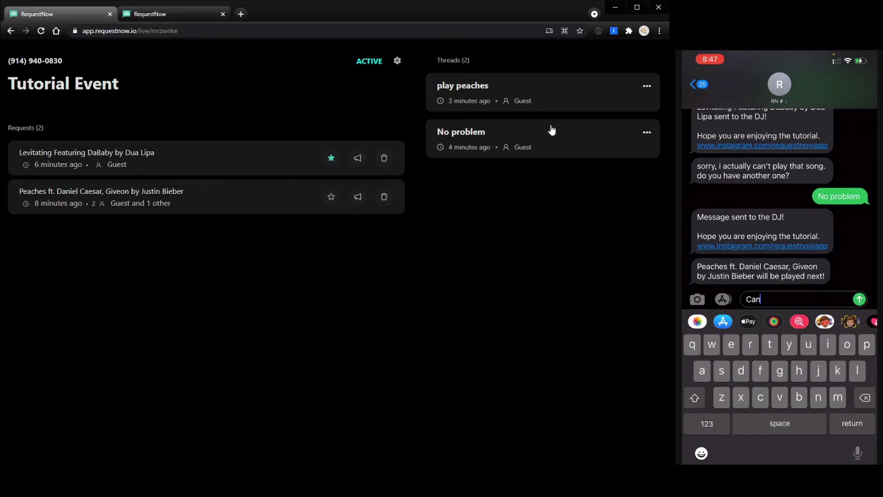
type(" you play ")
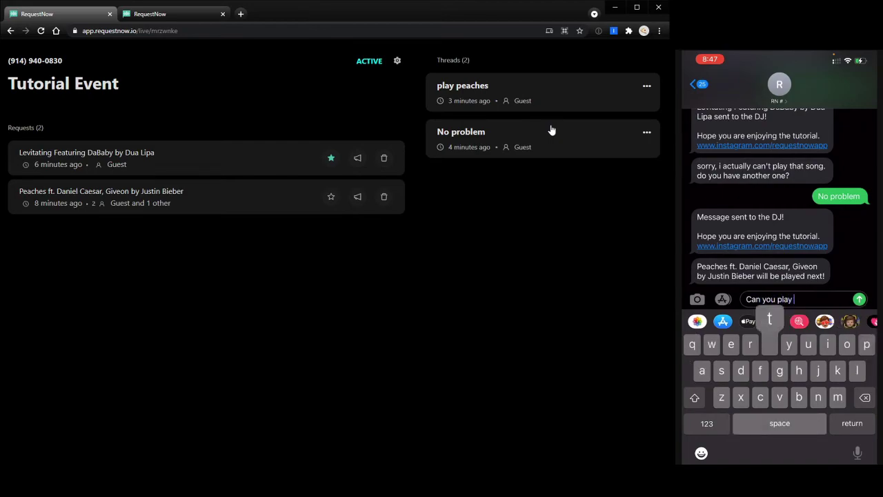
type("that new song c")
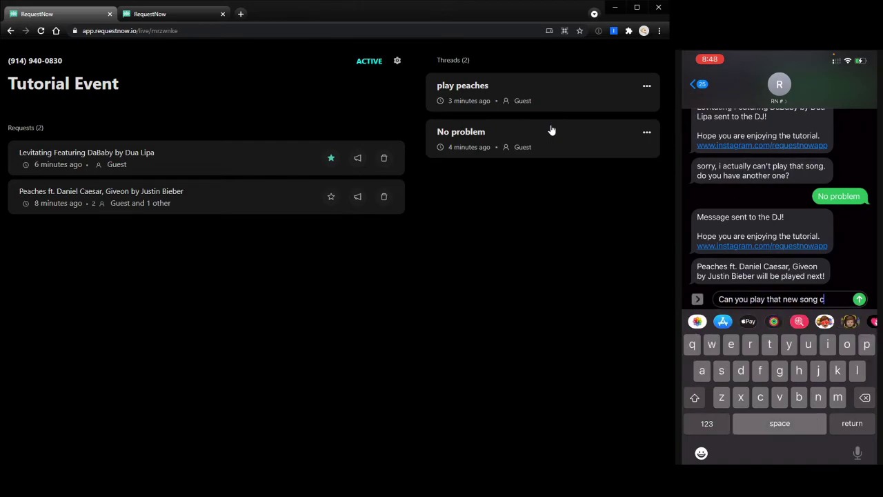
type("alled peaches")
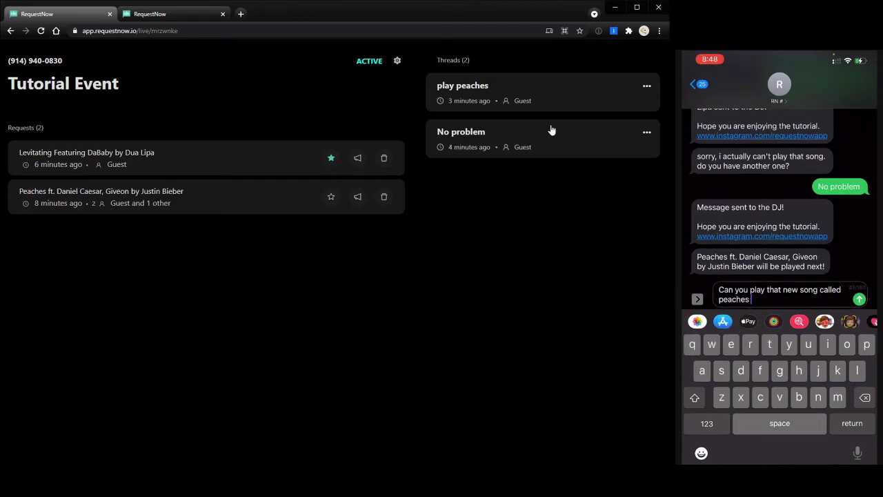
key("Return")
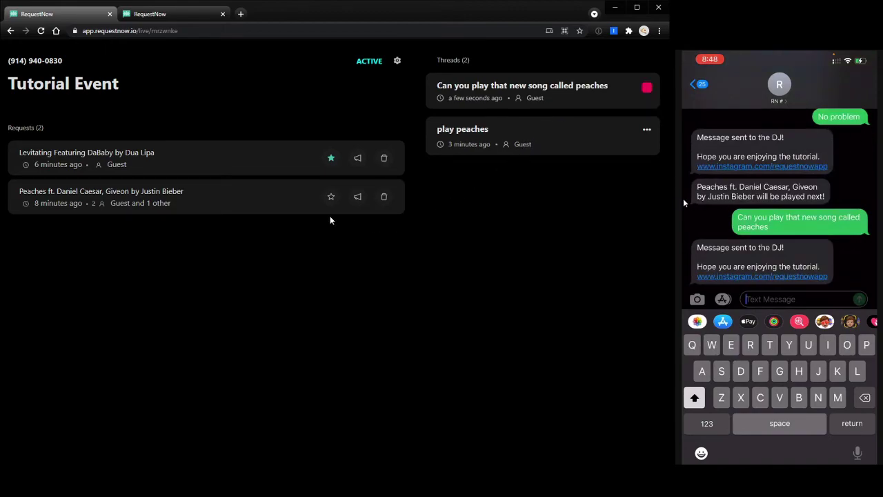
Review the thread with the guest's "Can you play that new song called peaches" text and add that message to the request list
left_click(522, 100)
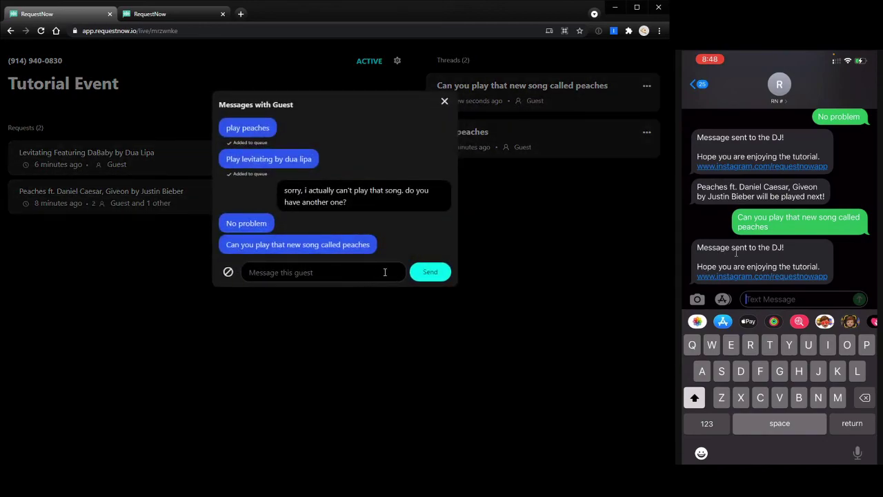
left_click(444, 101)
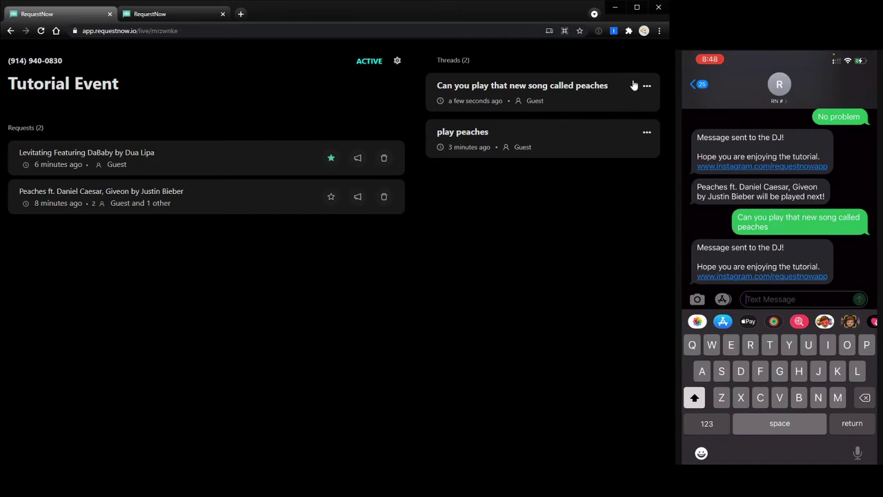
left_click(592, 106)
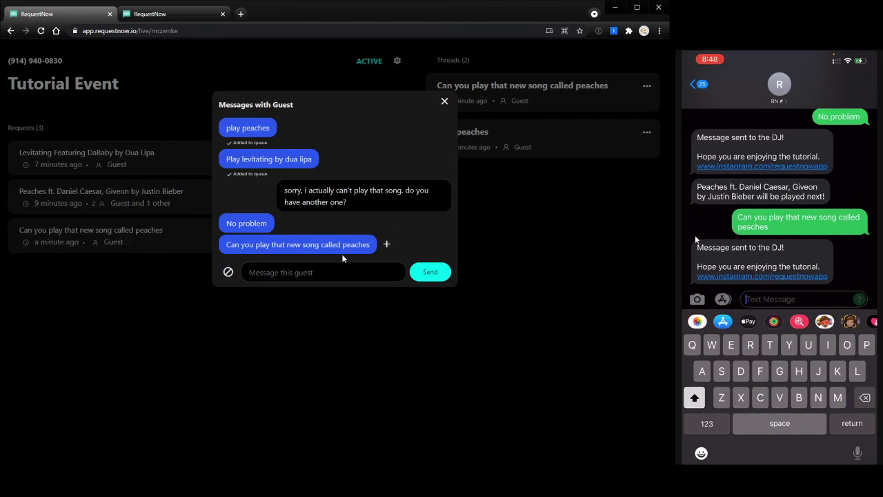
left_click(444, 102)
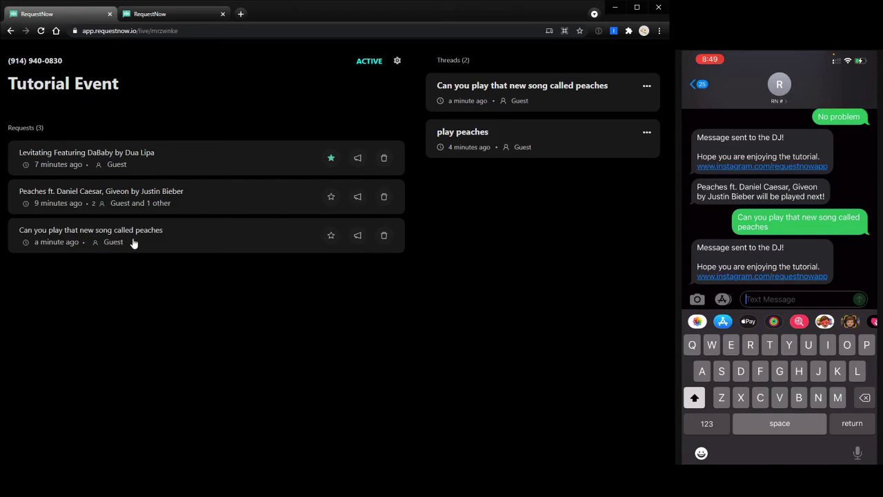
Compare the two guest threads and add the "Can you play that new song called peaches" message to the queue from inside its conversation
left_click(552, 136)
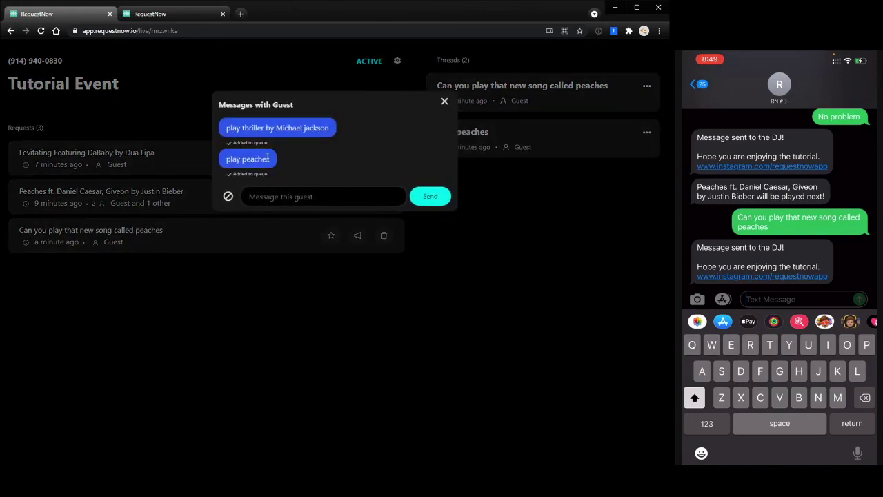
left_click(508, 89)
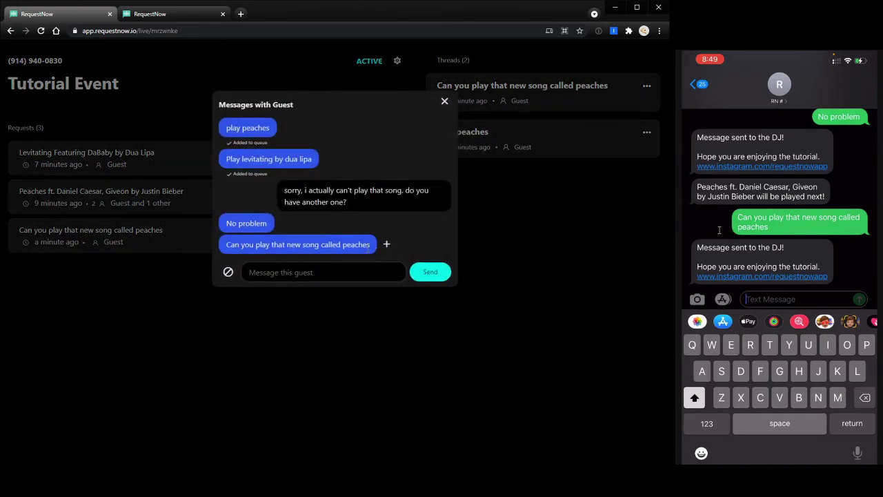
left_click(388, 245)
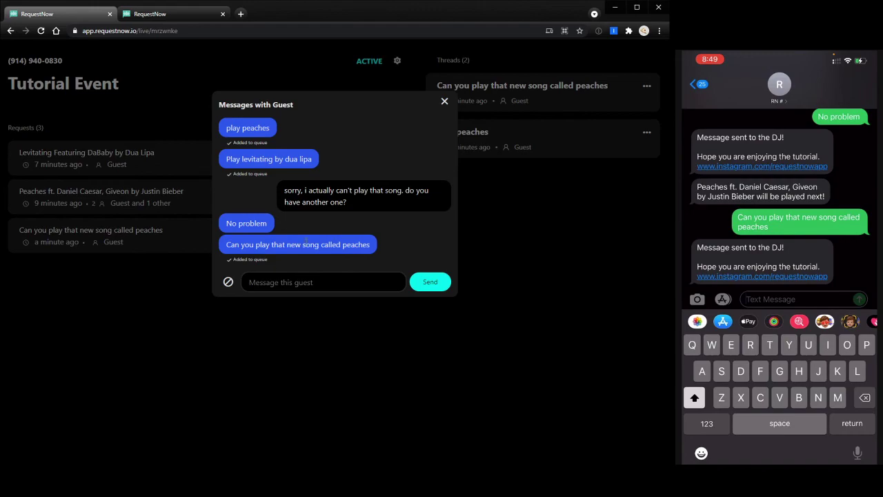
left_click(446, 102)
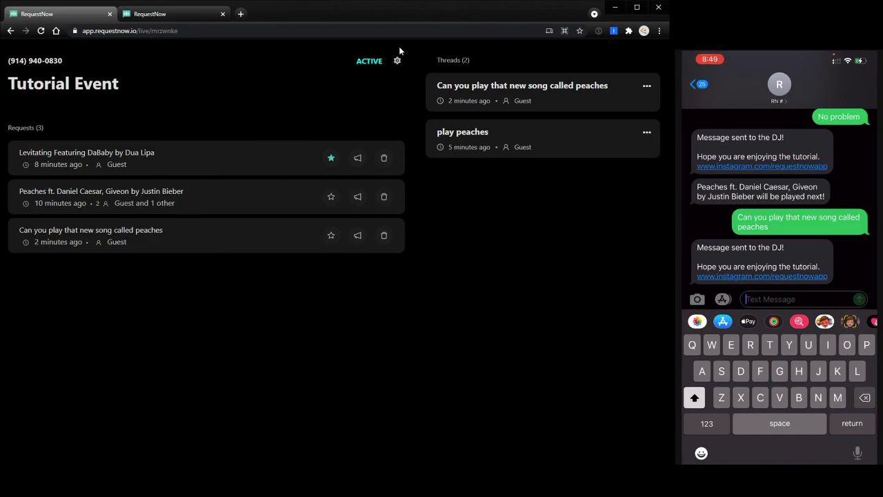
End the Tutorial Event and send the thank-you message with the contact card to all guests who texted in
left_click(381, 62)
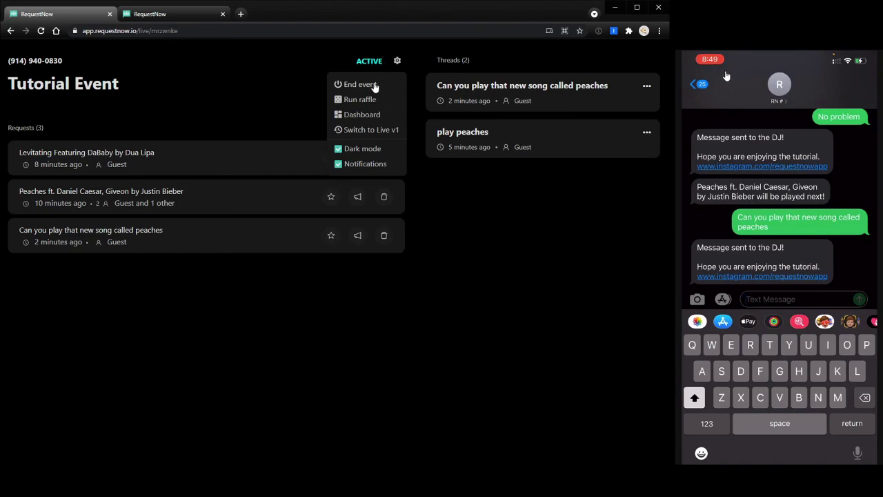
left_click(374, 84)
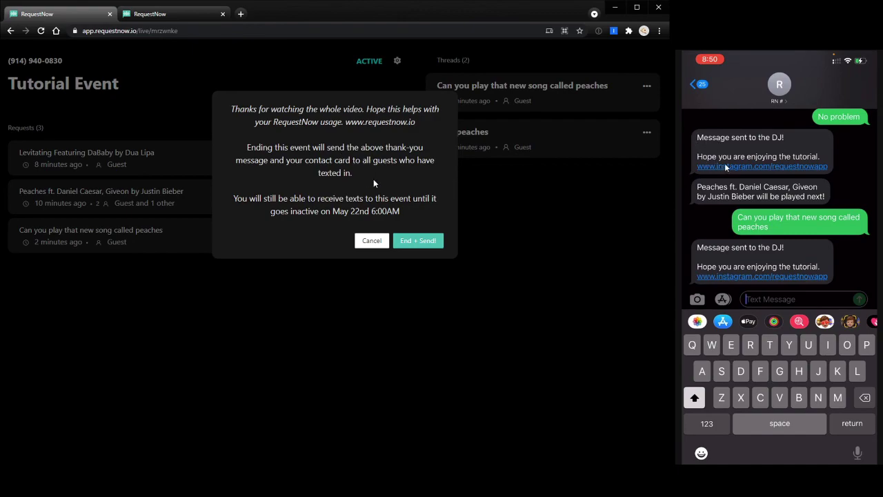
left_click(429, 242)
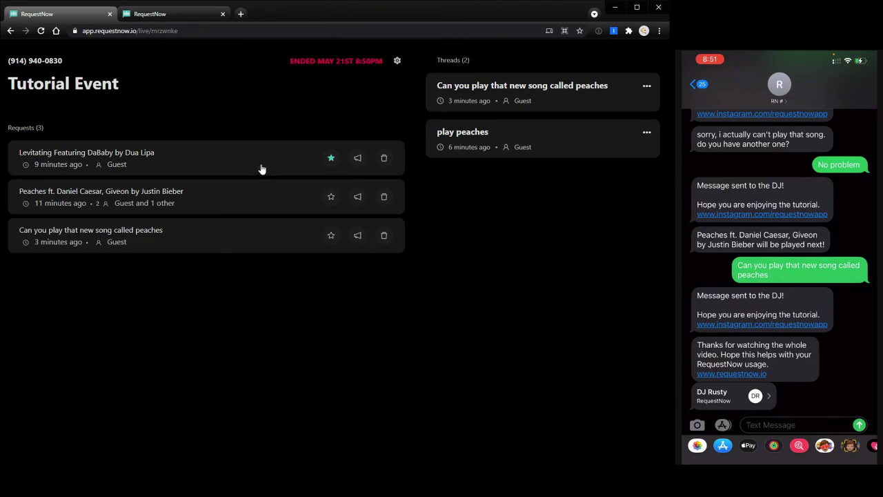
Leave the live view and return to the dashboard's events overview
left_click(397, 61)
left_click(335, 116)
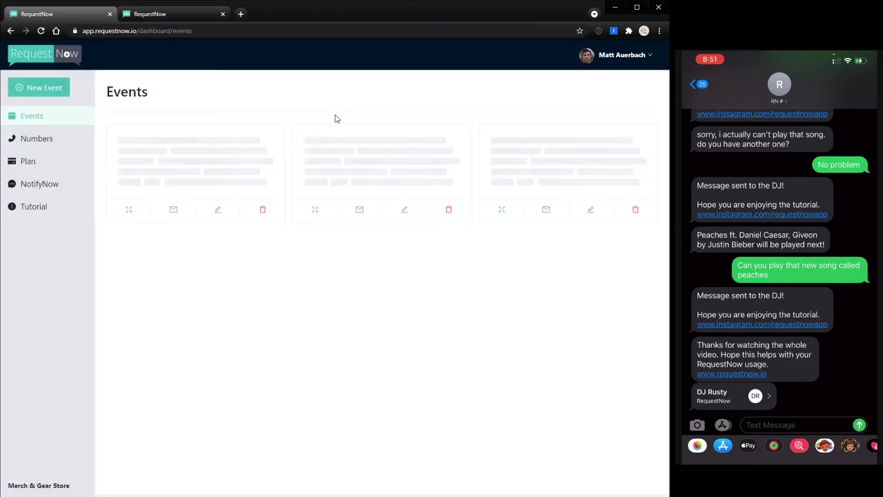